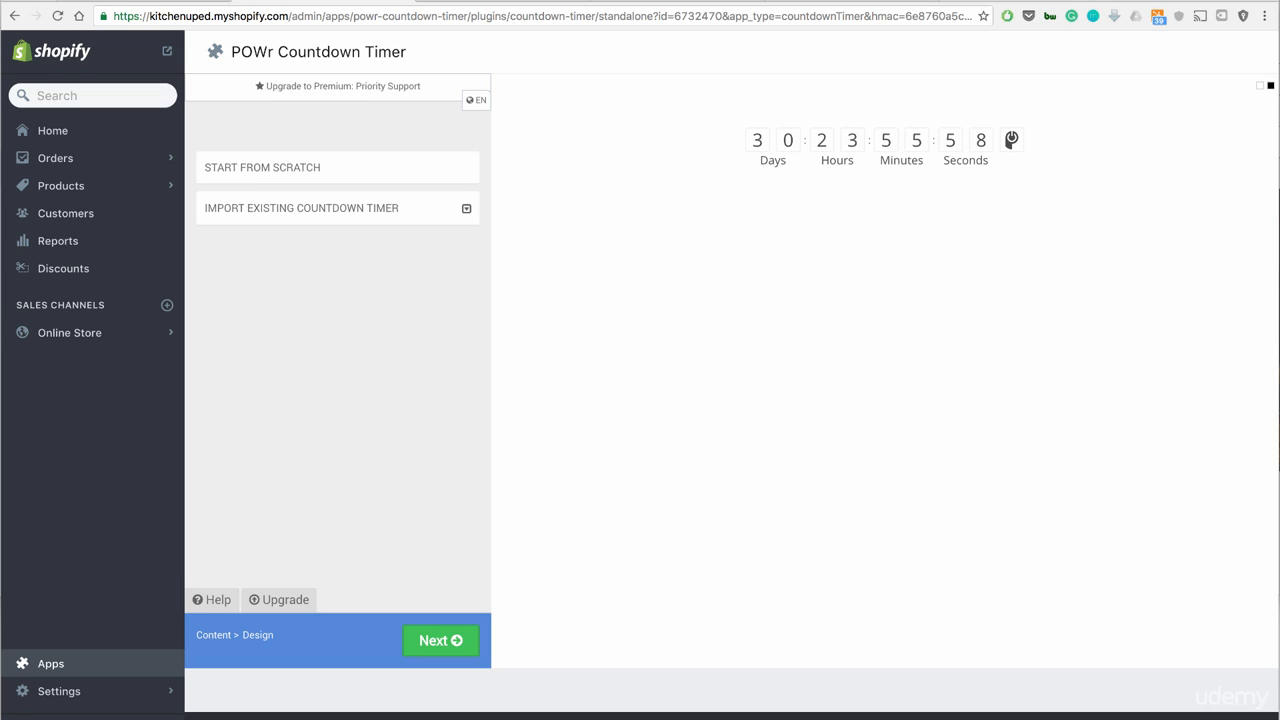
Proceed to the timer's content settings and set Count To to Number.
{"action": "left_click", "coordinate": [441, 640]}
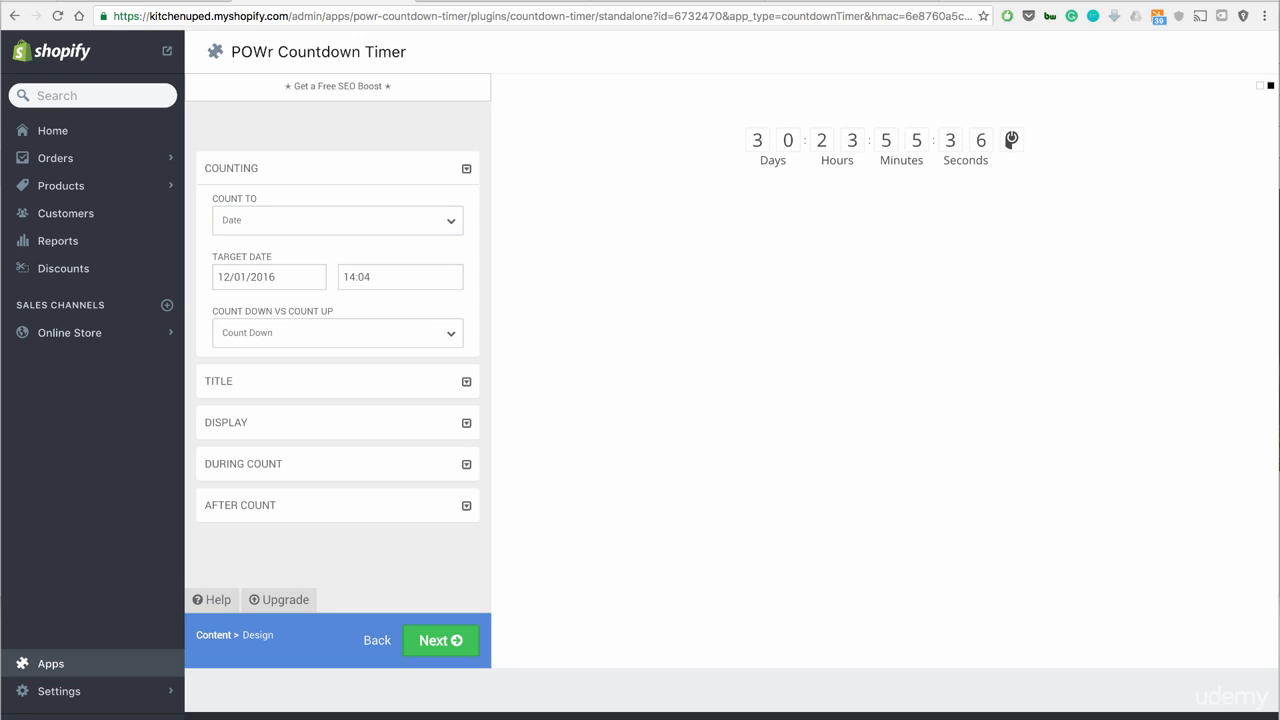
{"action": "left_click", "coordinate": [330, 220]}
{"action": "left_click", "coordinate": [330, 220]}
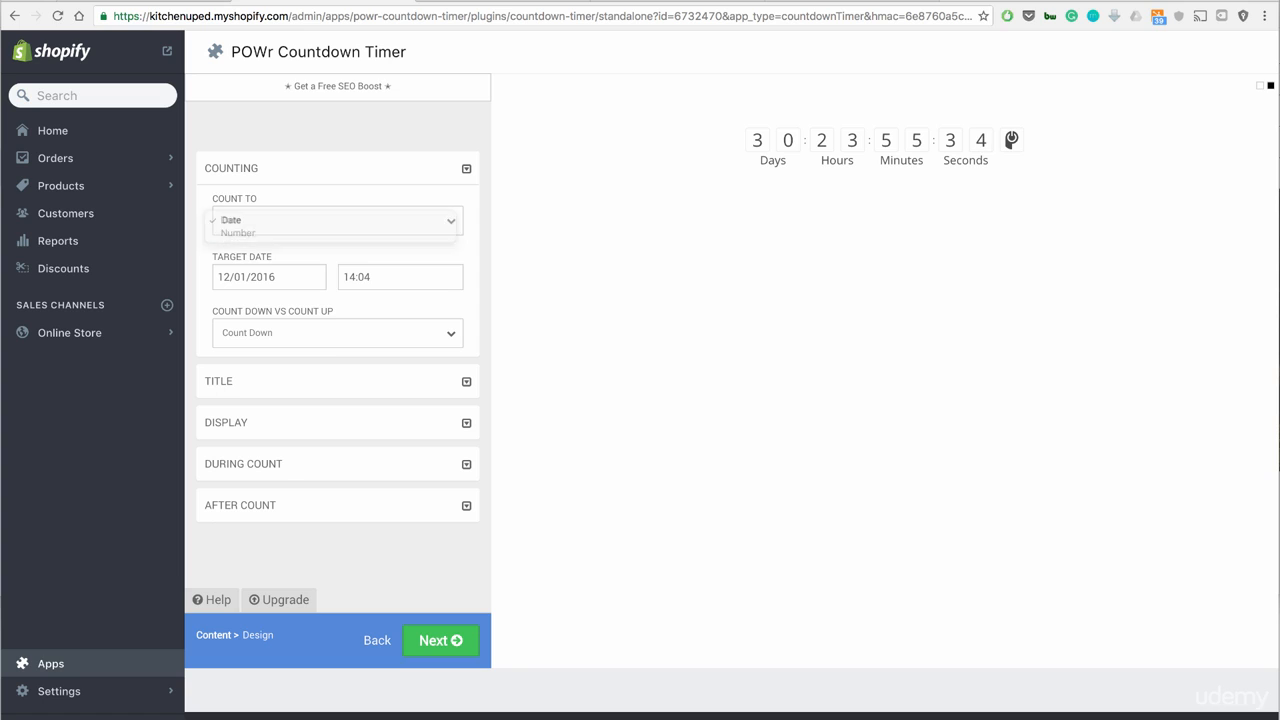
{"action": "left_click", "coordinate": [330, 229]}
{"action": "left_click", "coordinate": [330, 233]}
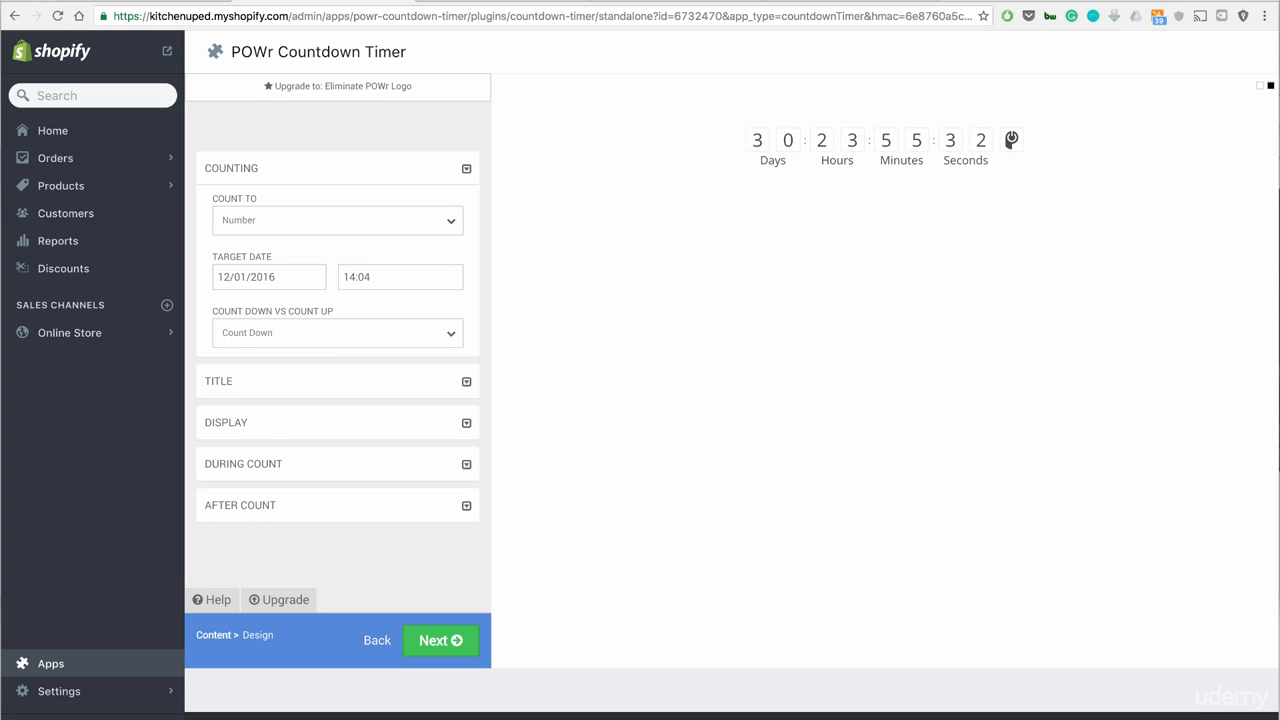
Keep the counting interval in Seconds, set the starting number to 600 and reset the timer.
{"action": "left_click", "coordinate": [406, 391]}
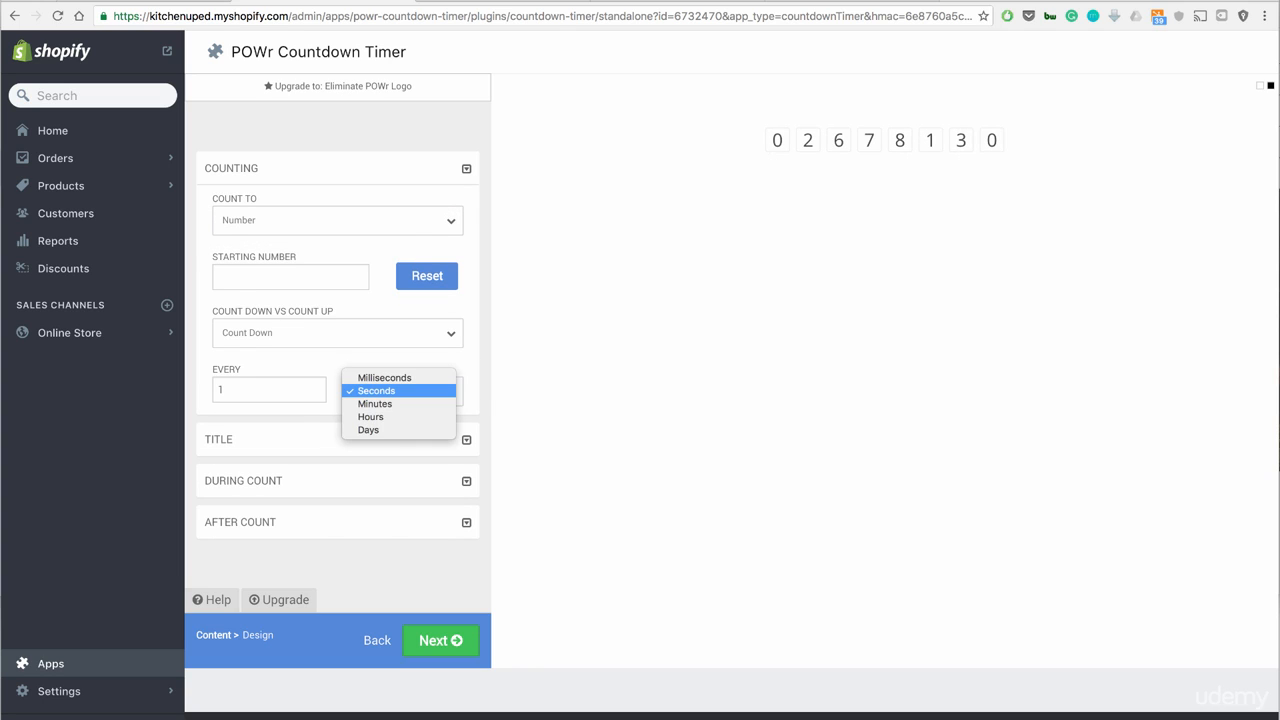
{"action": "left_click", "coordinate": [390, 390]}
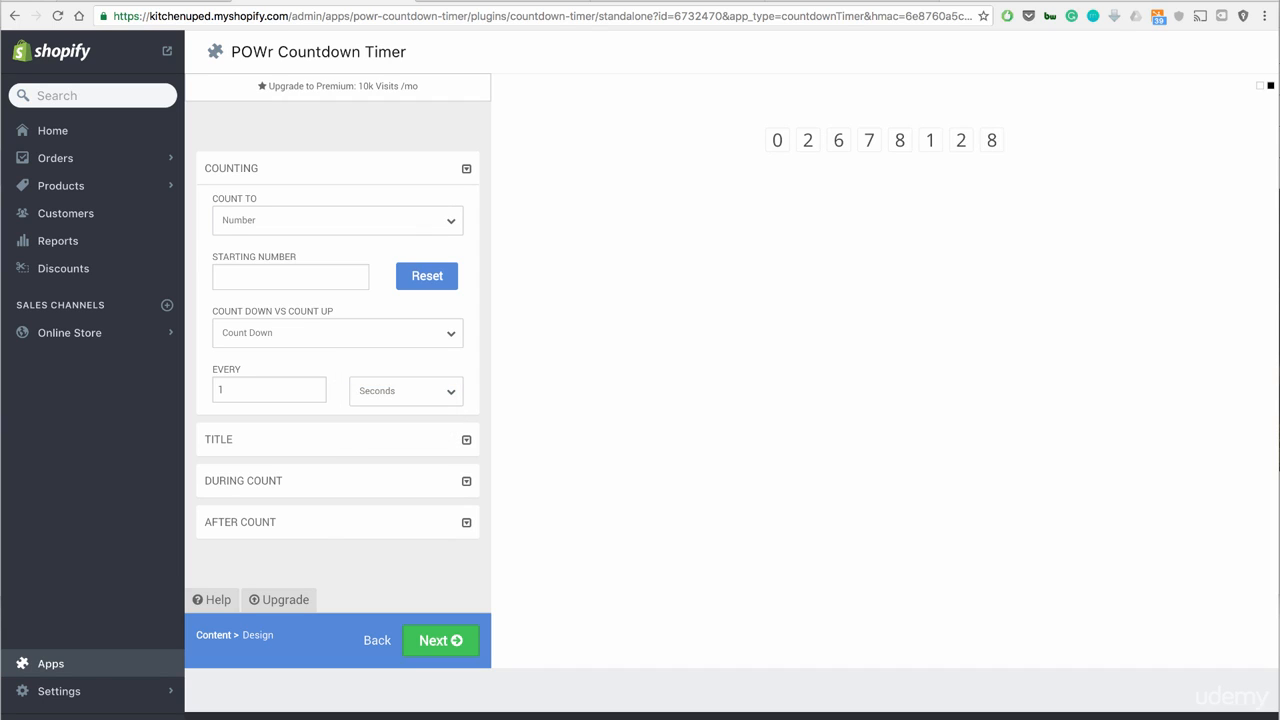
{"action": "left_click", "coordinate": [290, 277]}
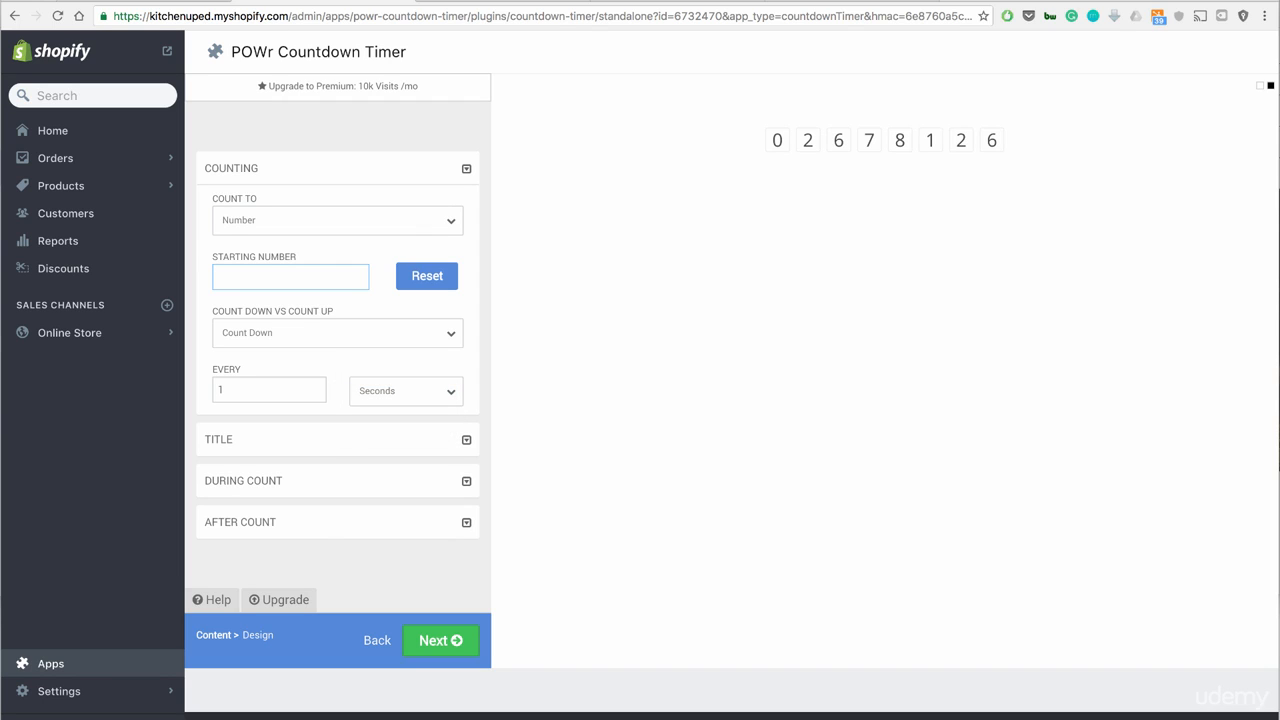
{"action": "type", "text": "600"}
{"action": "left_click", "coordinate": [427, 276]}
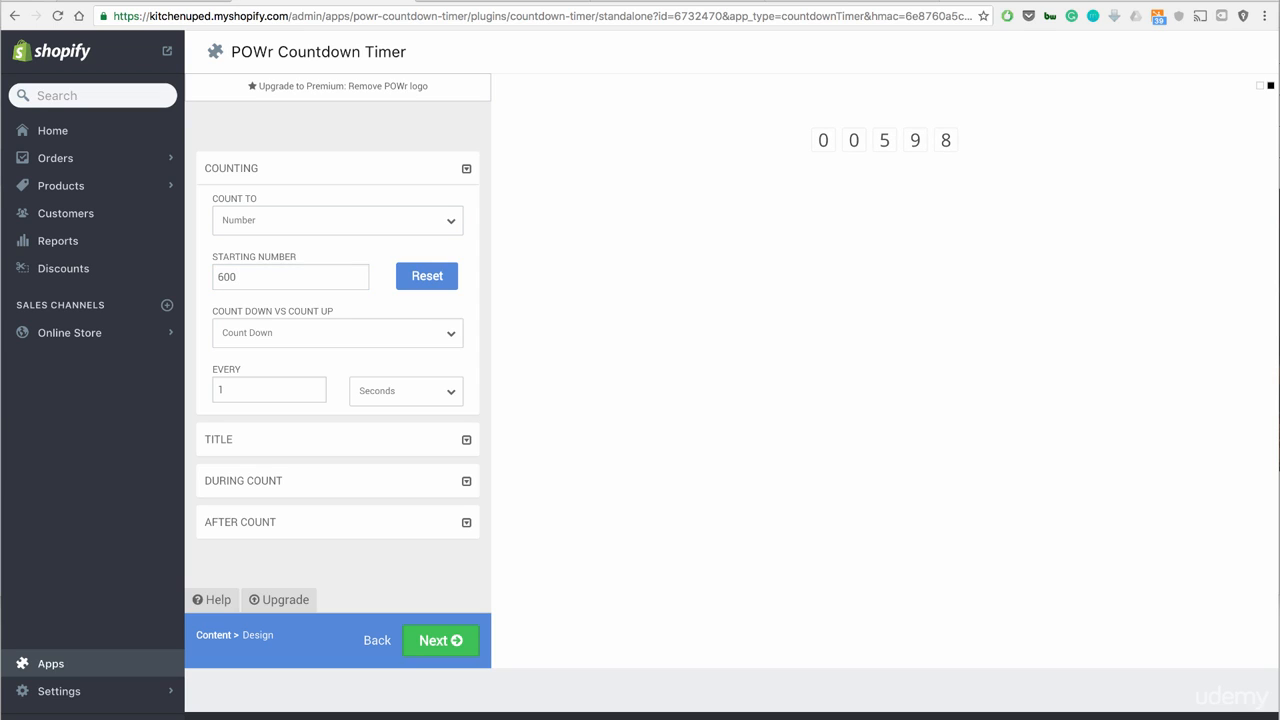
Expand the Title, During Count and After Count settings, and set the After Count action to Repeat.
{"action": "scroll", "coordinate": [338, 335], "scroll_direction": "down", "scroll_amount": 1}
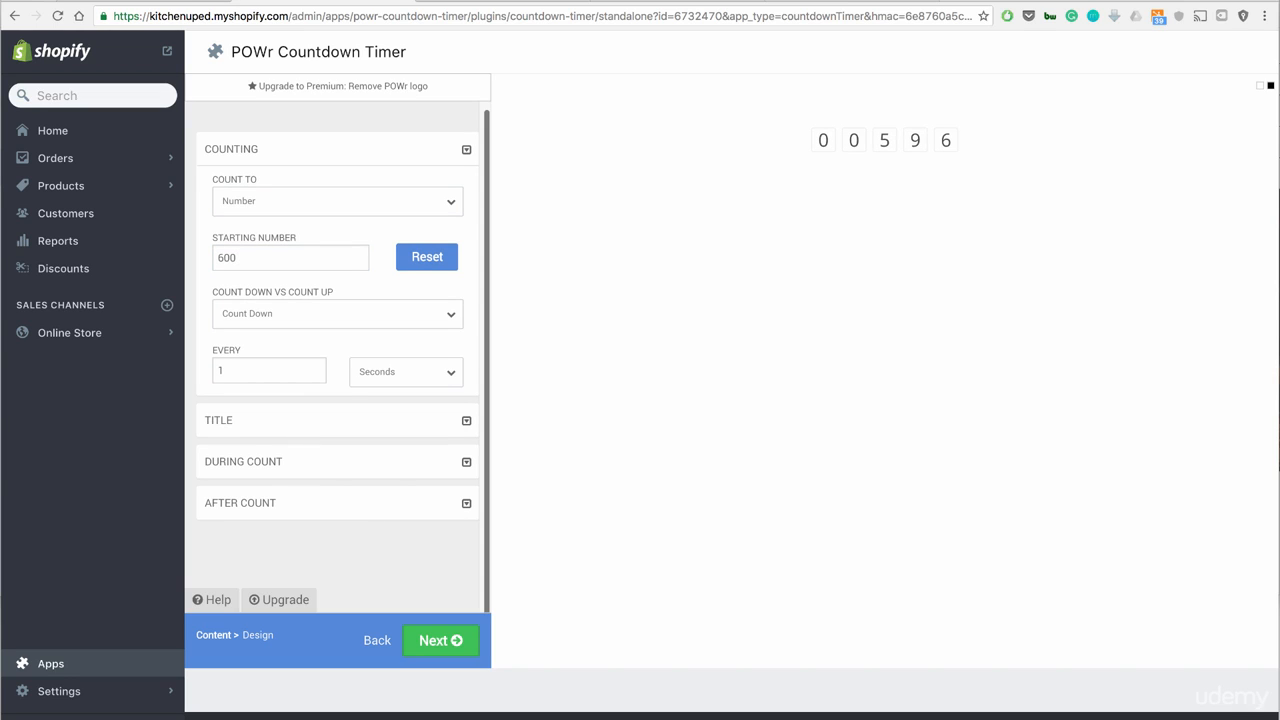
{"action": "left_click", "coordinate": [338, 420]}
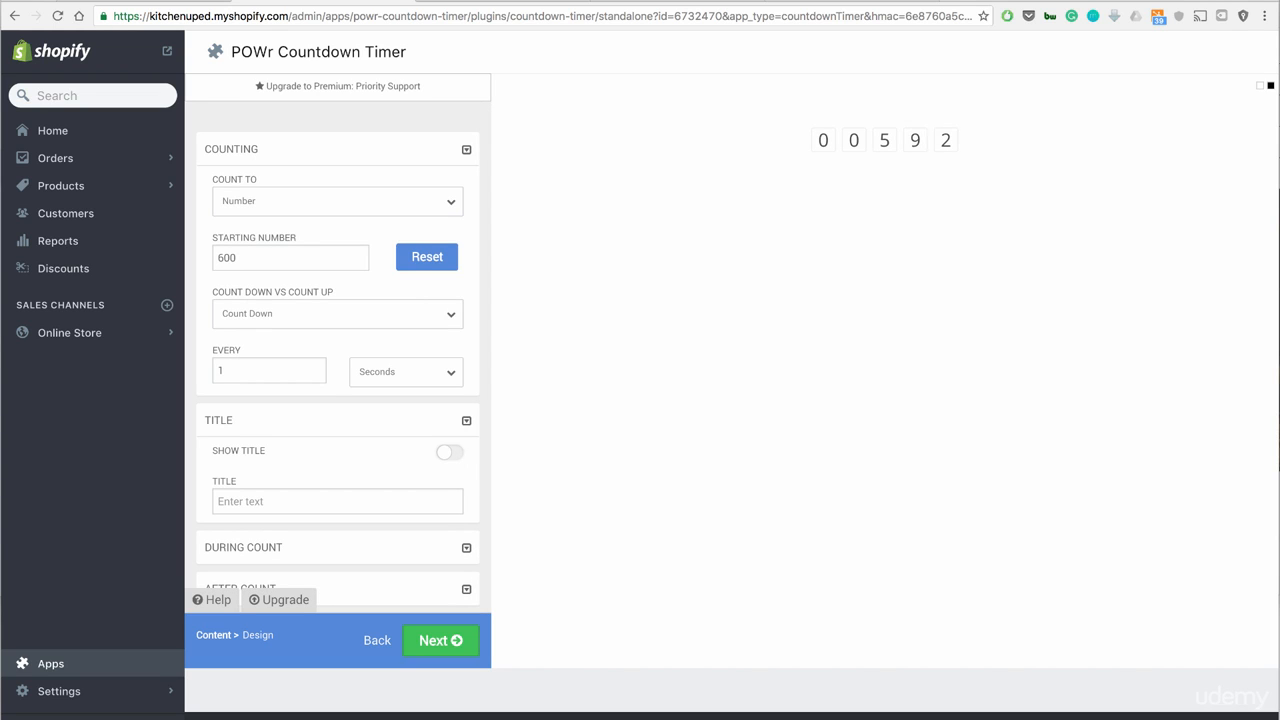
{"action": "scroll", "coordinate": [338, 380], "scroll_direction": "down", "scroll_amount": 2}
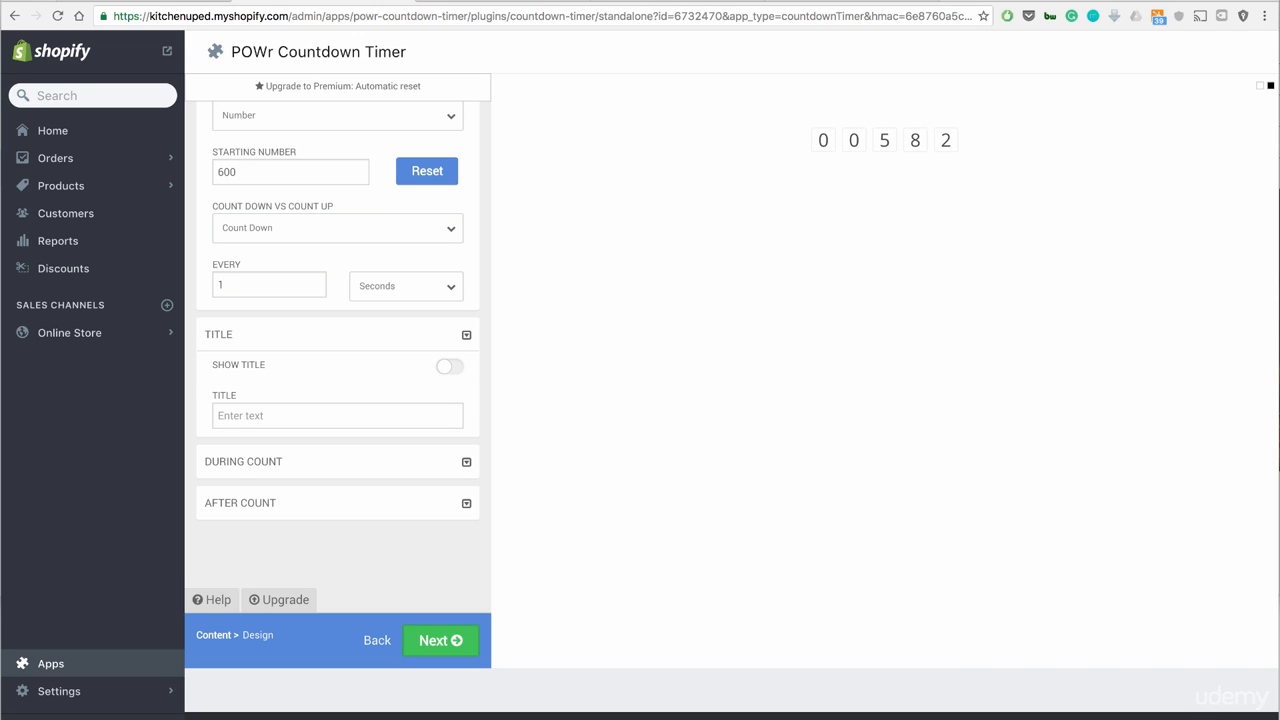
{"action": "left_click", "coordinate": [466, 462]}
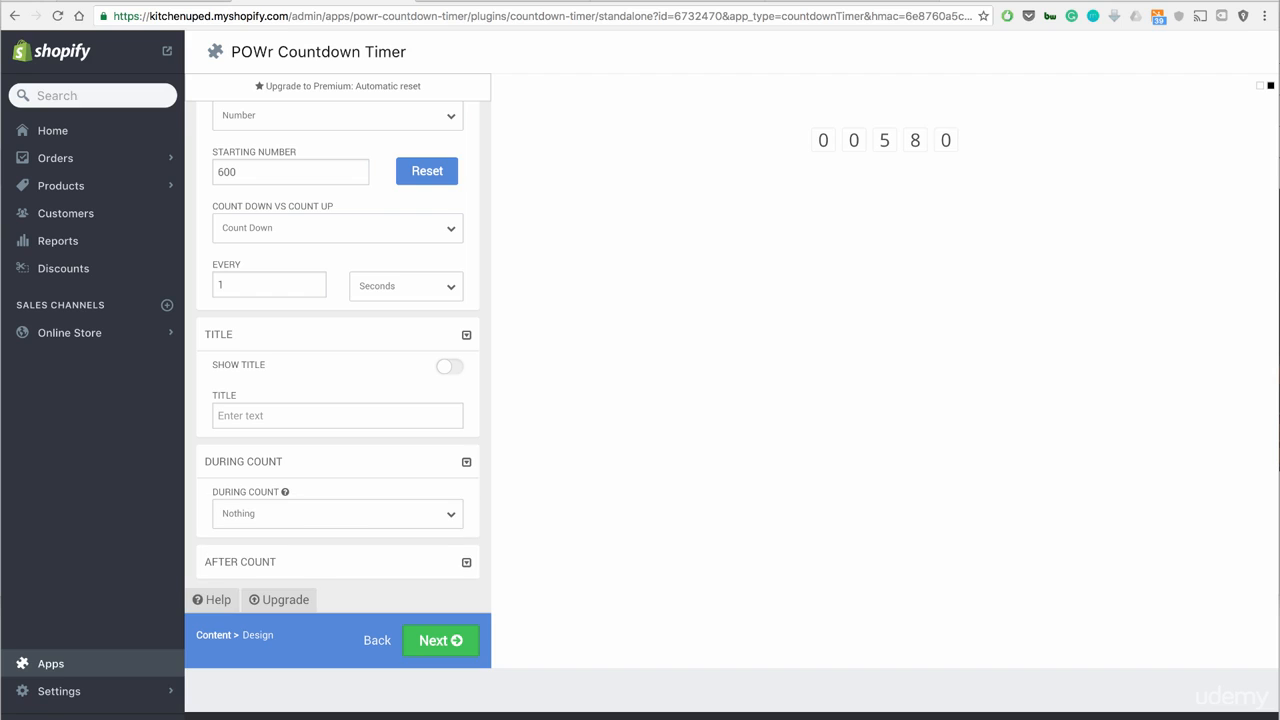
{"action": "scroll", "coordinate": [466, 462], "scroll_direction": "down", "scroll_amount": 1}
{"action": "left_click", "coordinate": [466, 503]}
{"action": "scroll", "coordinate": [466, 503], "scroll_direction": "down", "scroll_amount": 1}
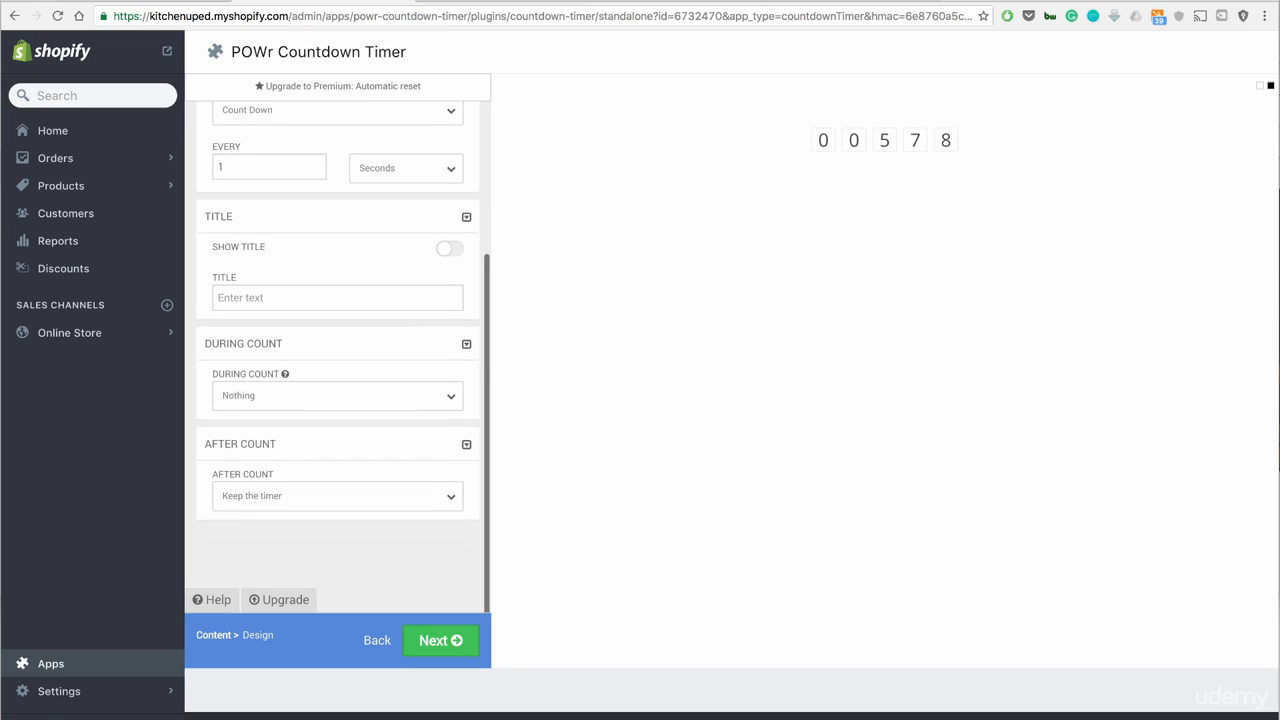
{"action": "left_click", "coordinate": [337, 495]}
{"action": "left_click", "coordinate": [260, 508]}
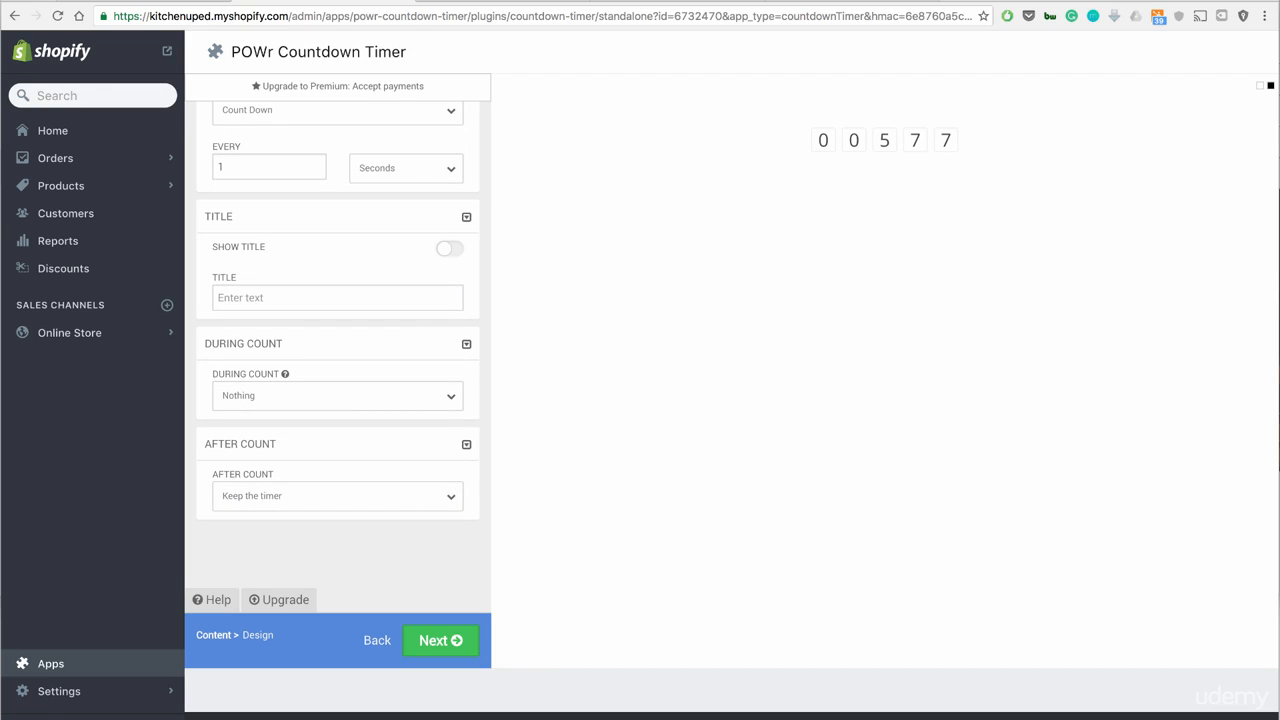
{"action": "left_click", "coordinate": [337, 495]}
{"action": "left_click", "coordinate": [236, 508]}
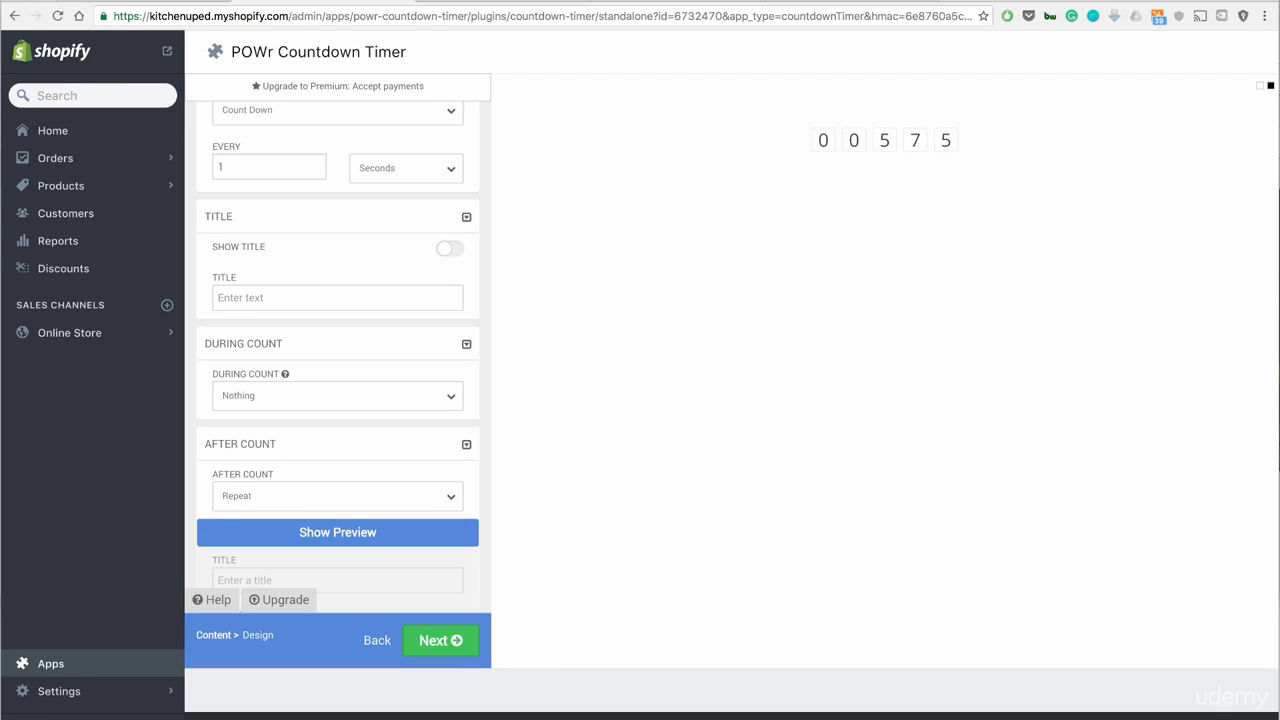
Review the timer's content settings and proceed to its design settings.
{"action": "scroll", "coordinate": [337, 357], "scroll_direction": "up", "scroll_amount": 3}
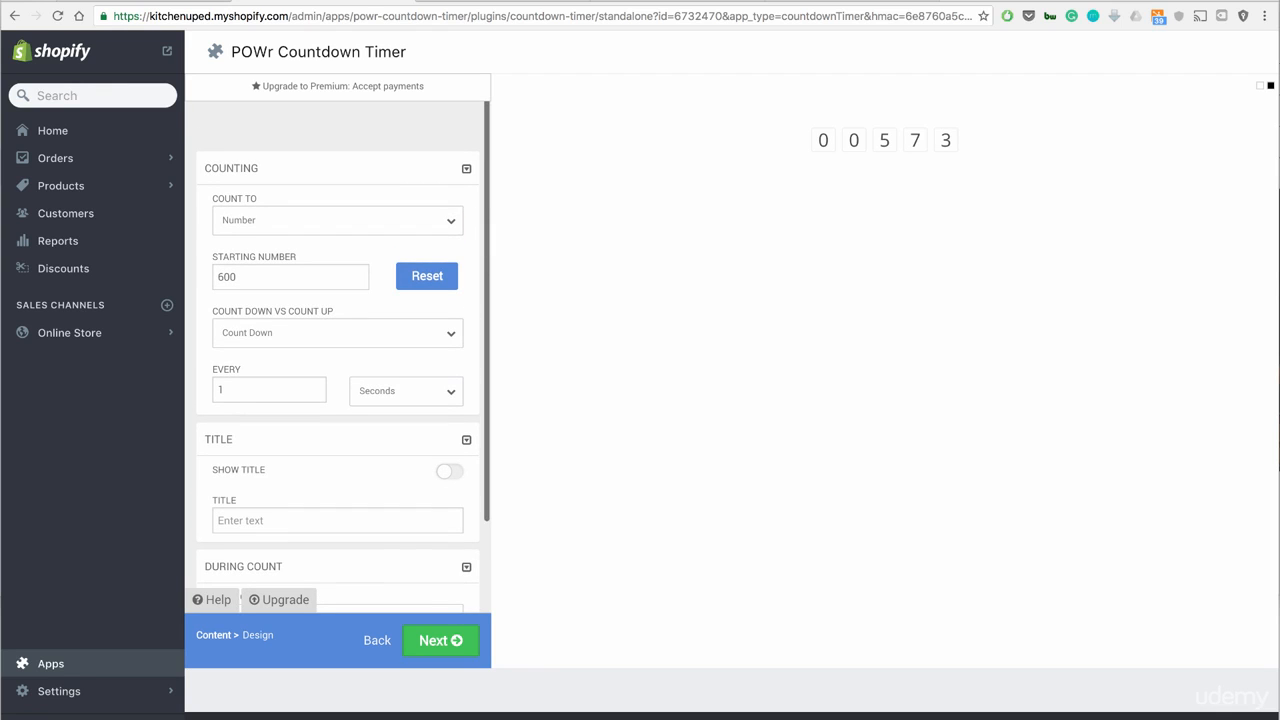
{"action": "scroll", "coordinate": [337, 350], "scroll_direction": "down", "scroll_amount": 2}
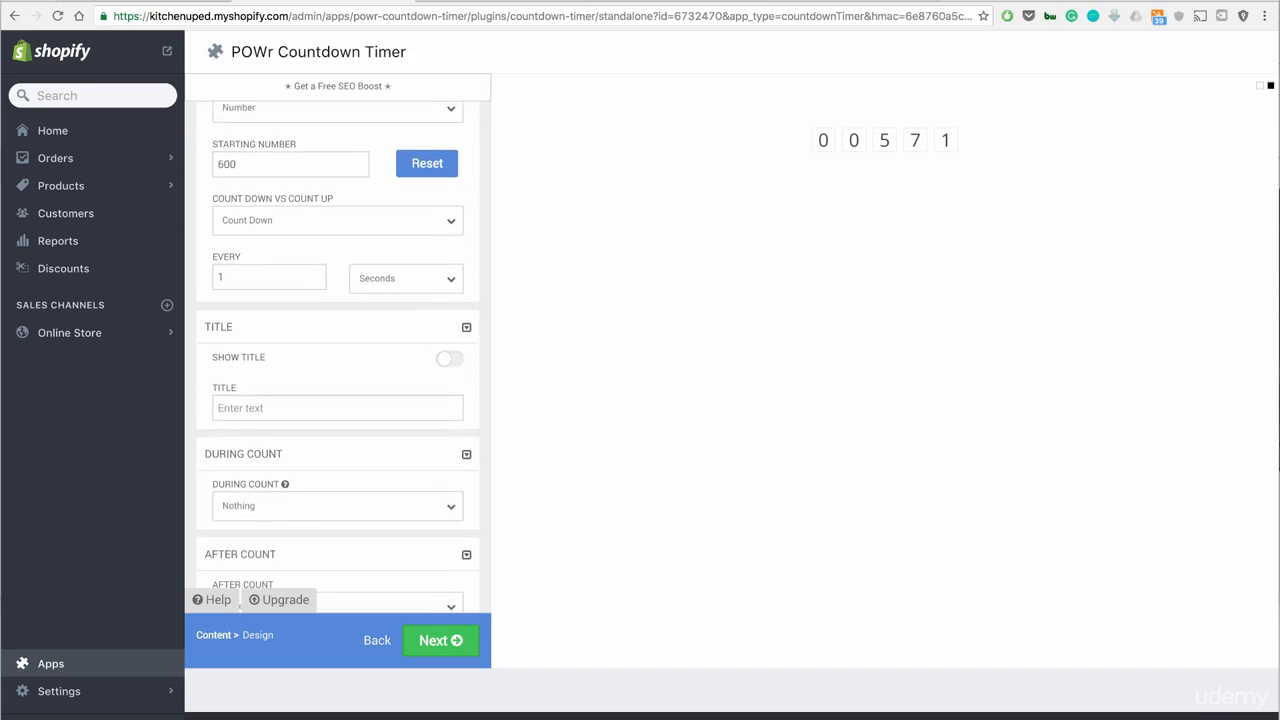
{"action": "scroll", "coordinate": [337, 357], "scroll_direction": "down", "scroll_amount": 2}
{"action": "scroll", "coordinate": [337, 357], "scroll_direction": "up", "scroll_amount": 3}
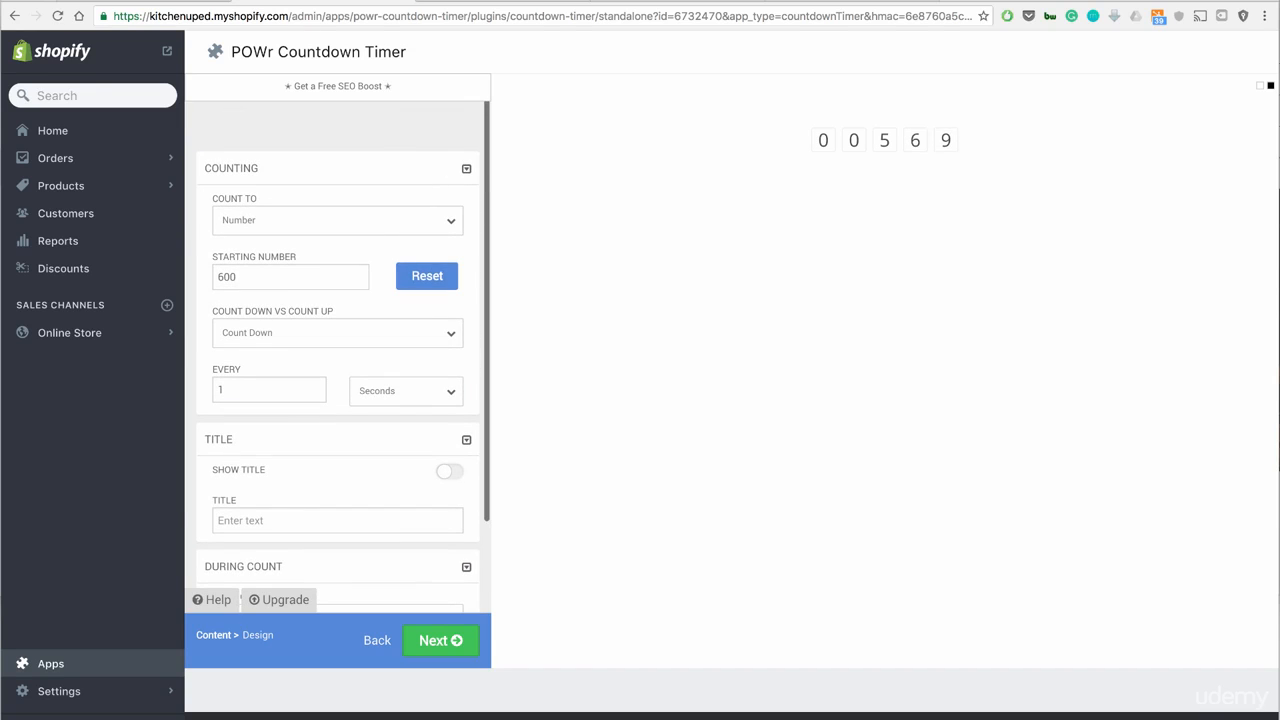
{"action": "left_click", "coordinate": [440, 641]}
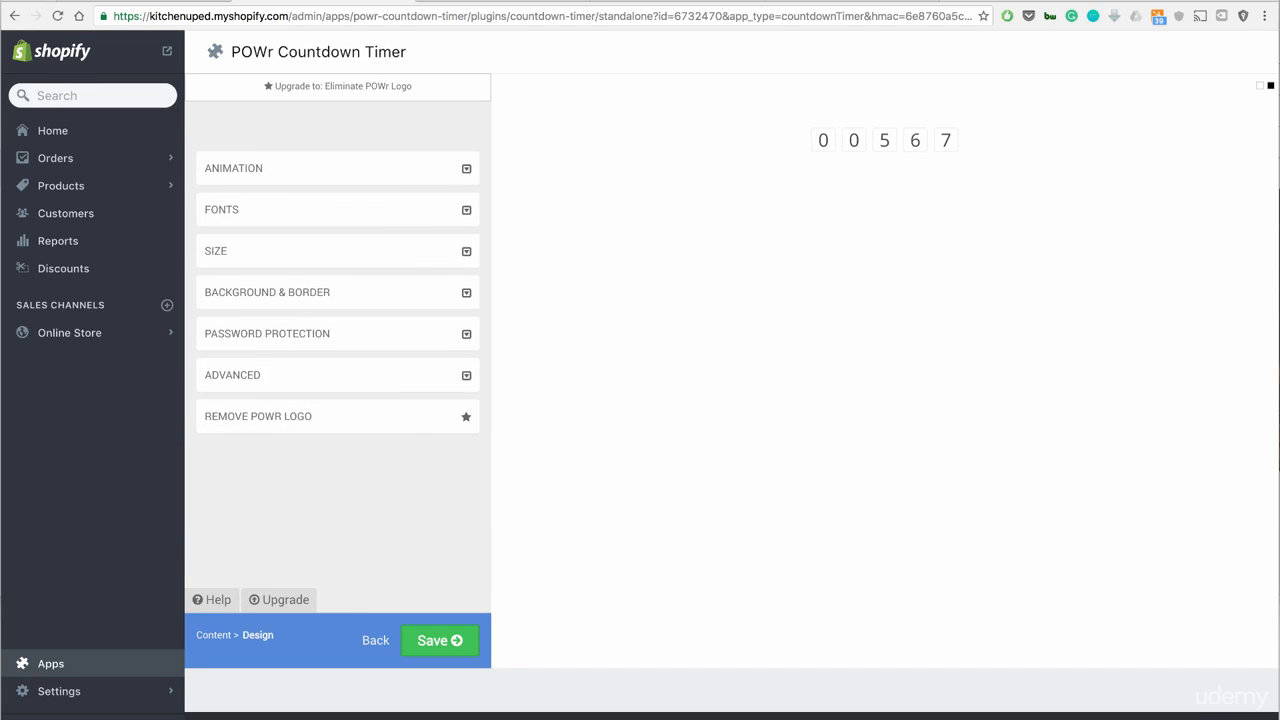
Look through the Animation, Fonts and Size options of the timer's design.
{"action": "left_click", "coordinate": [337, 169]}
{"action": "left_click", "coordinate": [337, 169]}
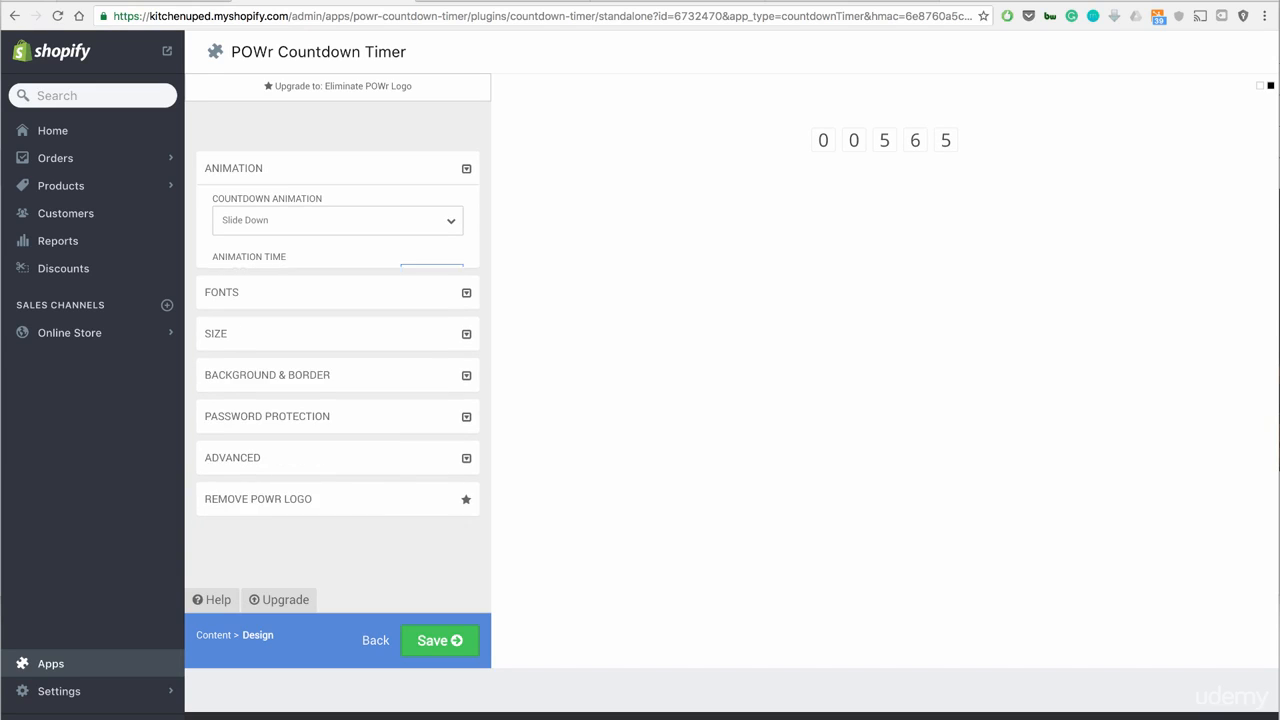
{"action": "left_click", "coordinate": [337, 210]}
{"action": "left_click", "coordinate": [337, 210]}
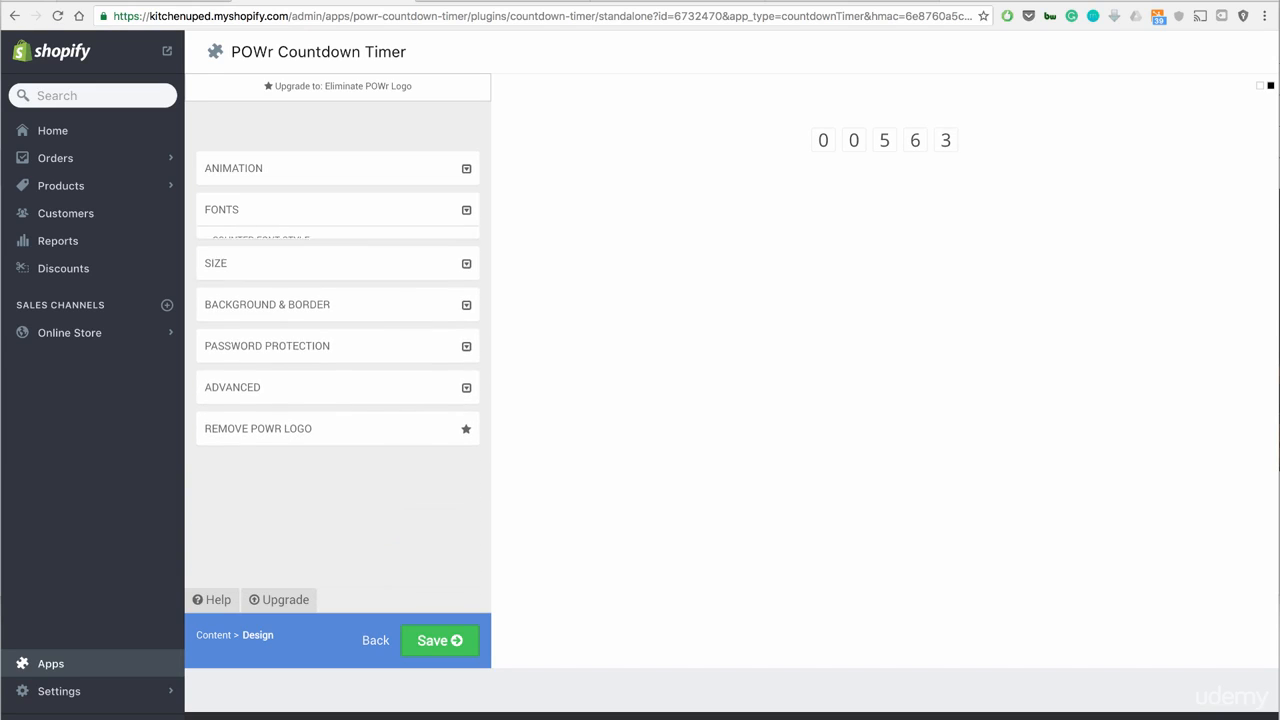
{"action": "left_click", "coordinate": [337, 251]}
{"action": "left_click", "coordinate": [337, 251]}
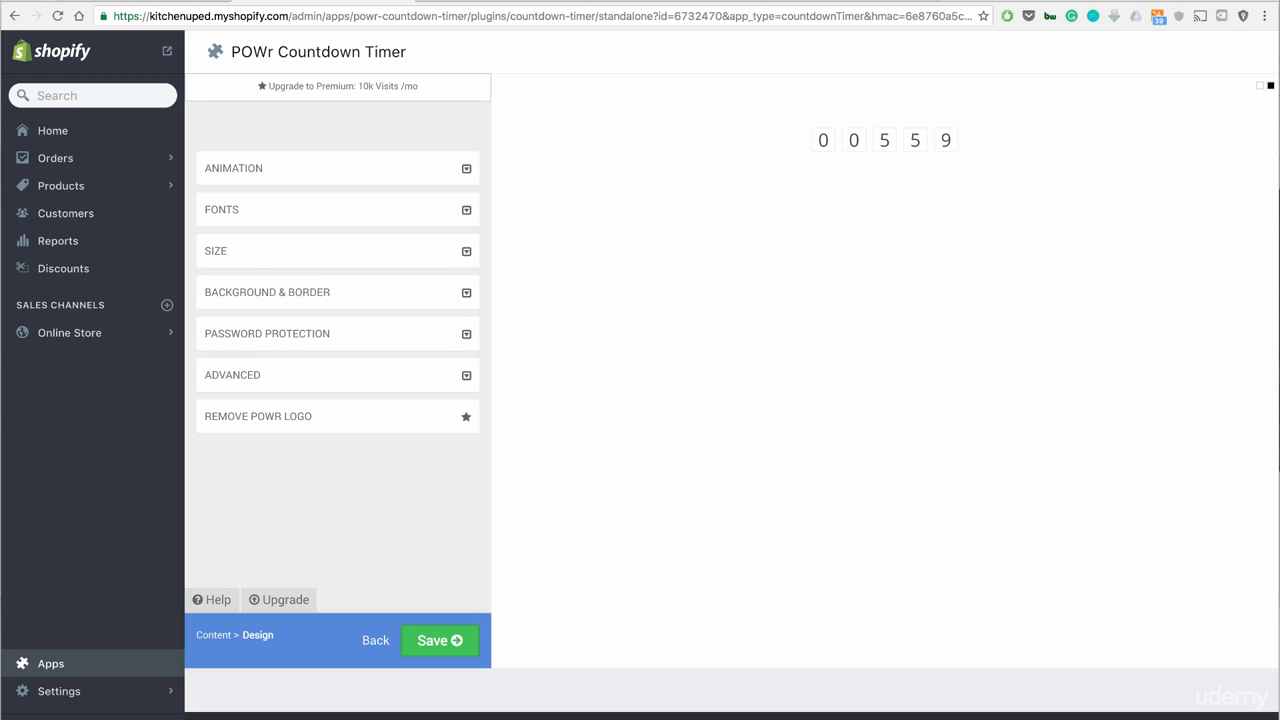
Save the countdown timer as Scar_Kitchenup and select the Free plan.
{"action": "left_click", "coordinate": [440, 640]}
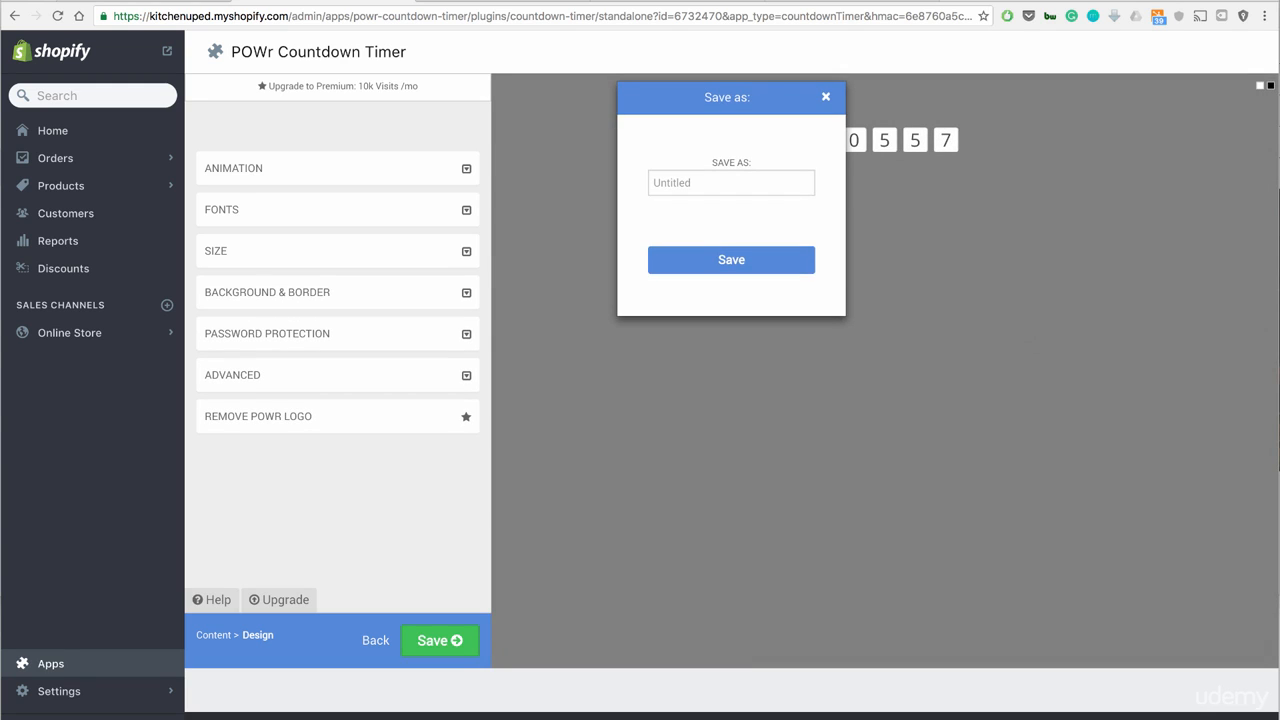
{"action": "left_click", "coordinate": [731, 183]}
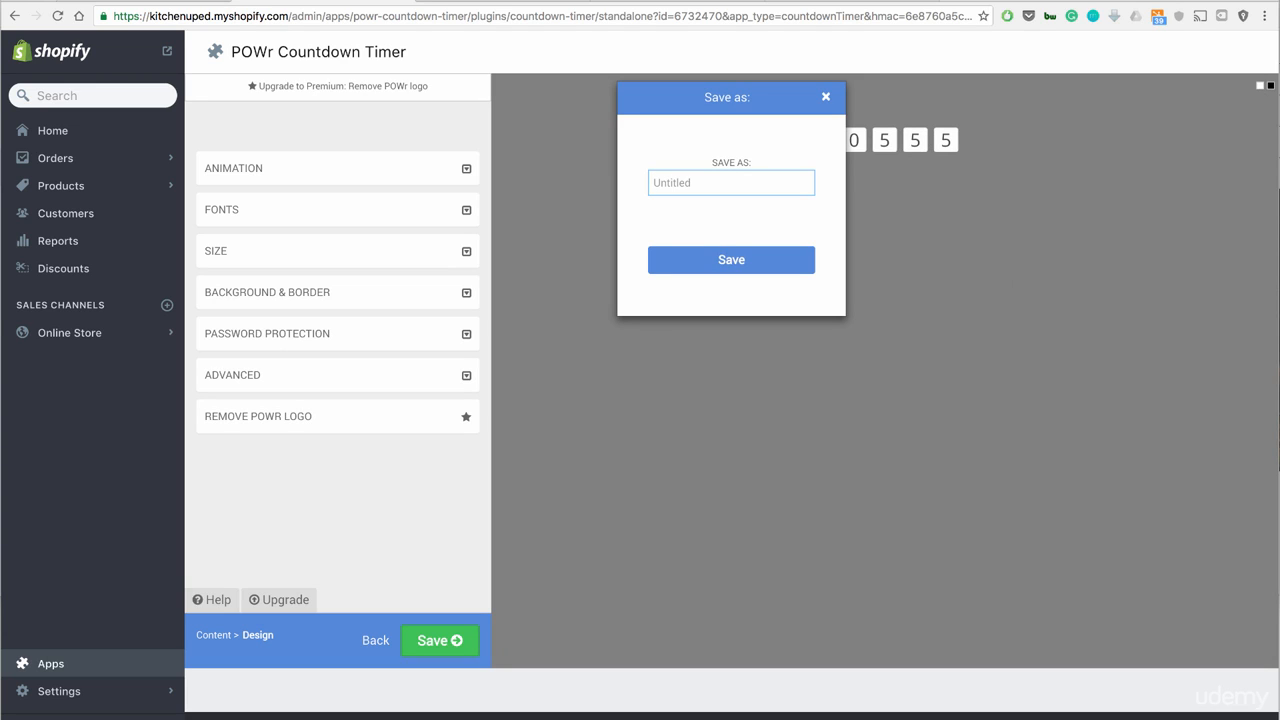
{"action": "type", "text": "Scar_Kitchenup"}
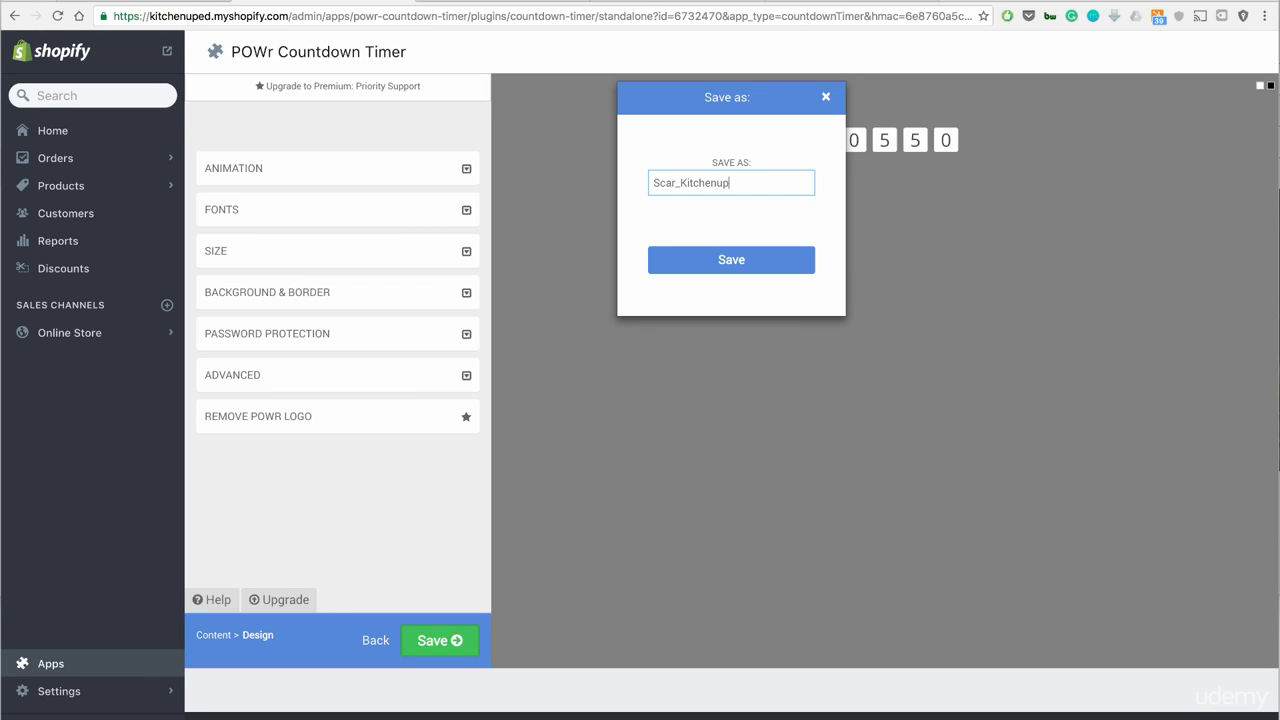
{"action": "key", "text": "Return"}
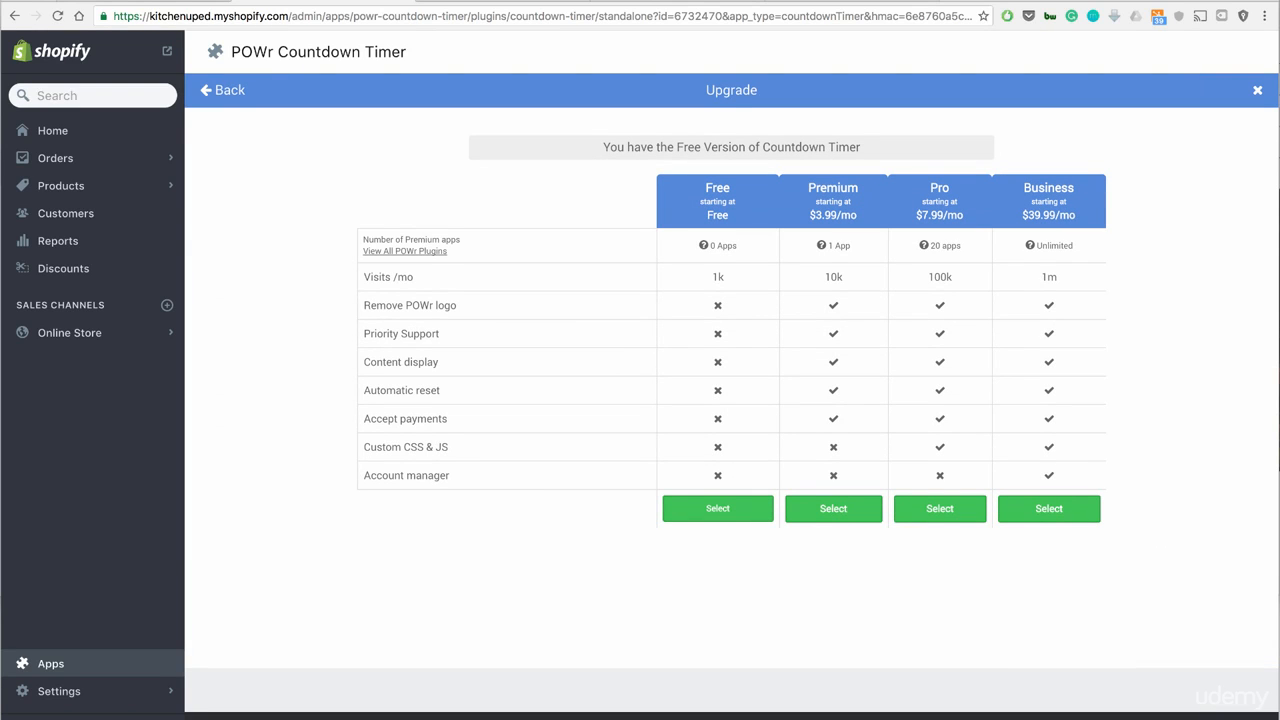
{"action": "left_click", "coordinate": [718, 508]}
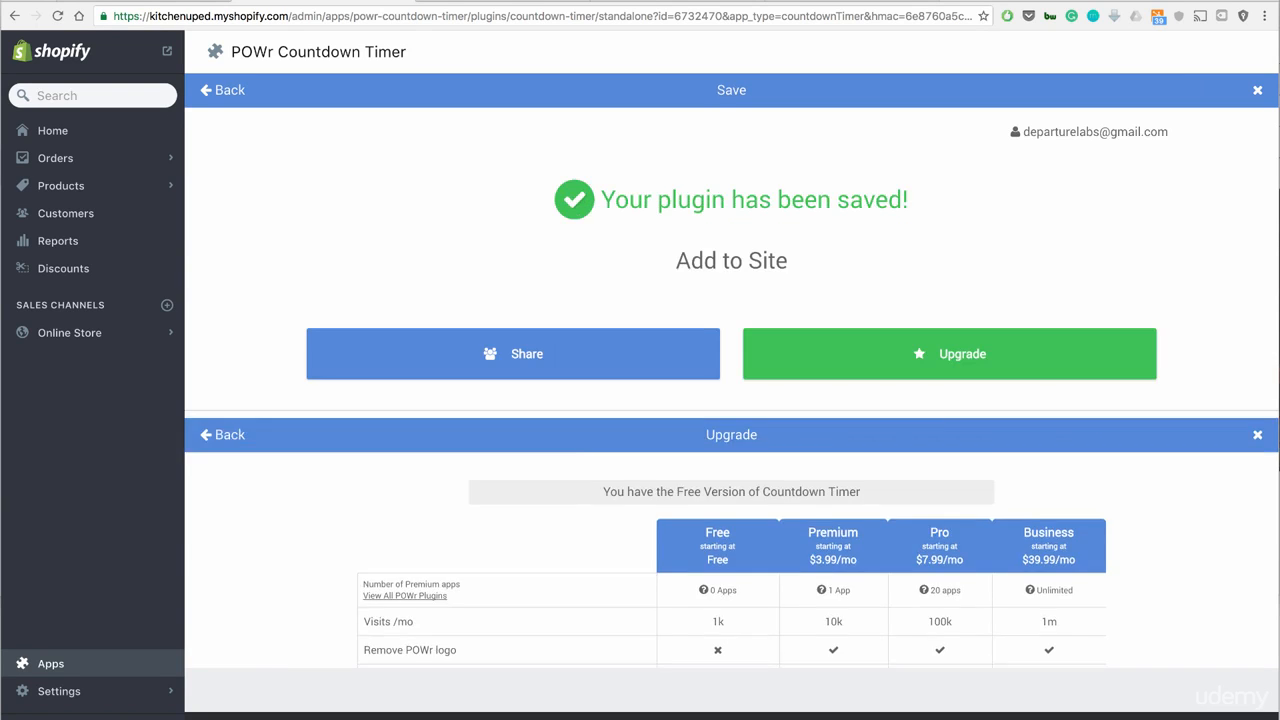
Copy the countdown timer's shortcode and review the instructions for adding it to the site.
{"action": "scroll", "coordinate": [720, 492], "scroll_direction": "down", "scroll_amount": 2}
{"action": "left_click", "coordinate": [720, 492]}
{"action": "key", "text": "super+c"}
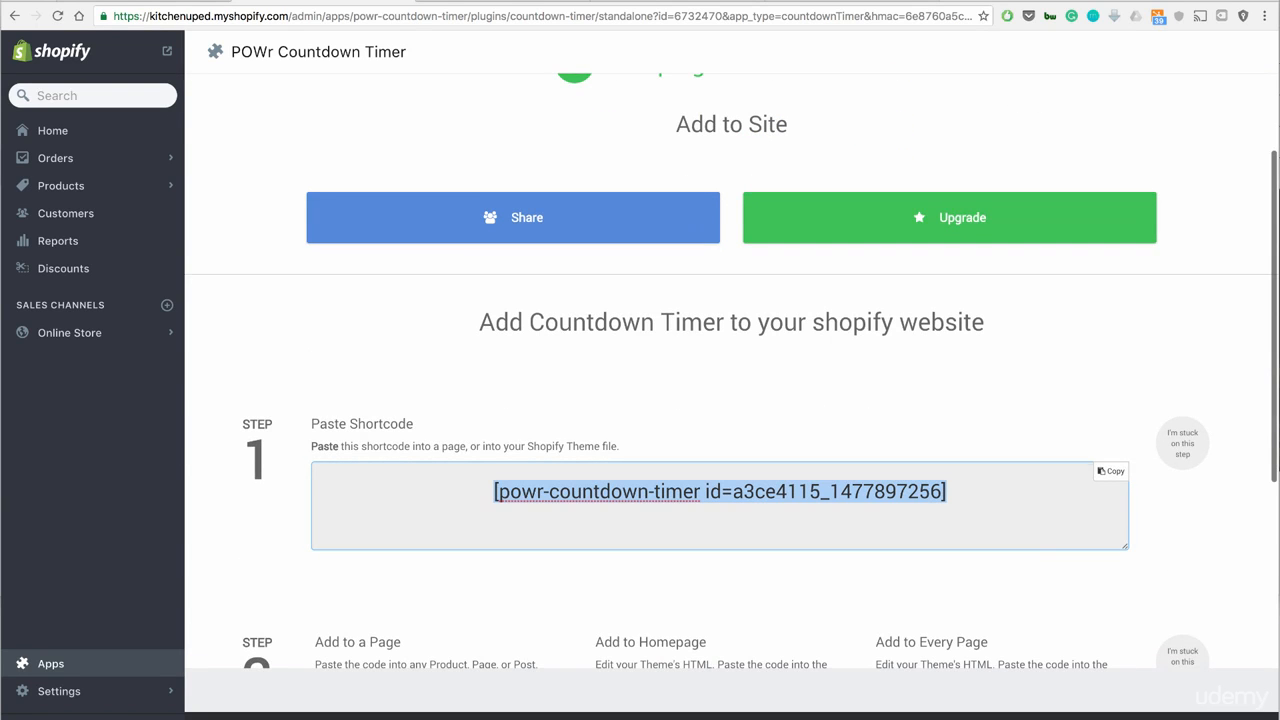
{"action": "scroll", "coordinate": [720, 400], "scroll_direction": "down", "scroll_amount": 6}
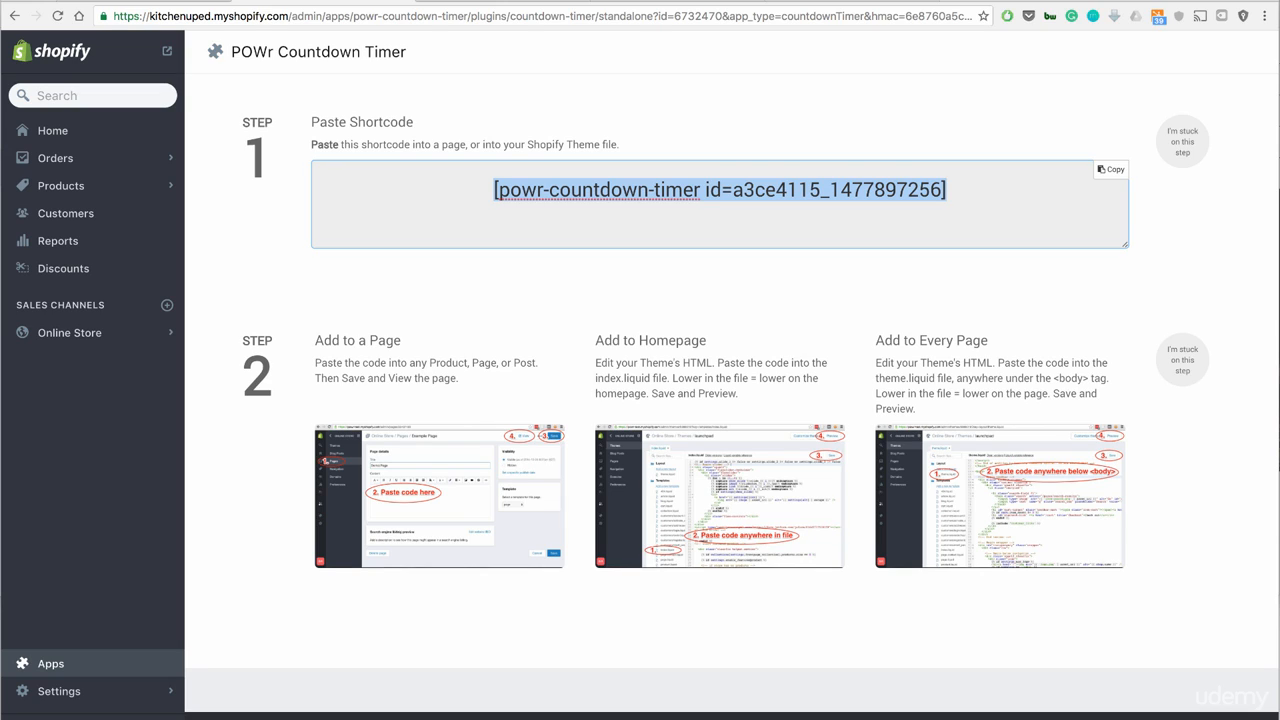
{"action": "scroll", "coordinate": [730, 400], "scroll_direction": "up", "scroll_amount": 5}
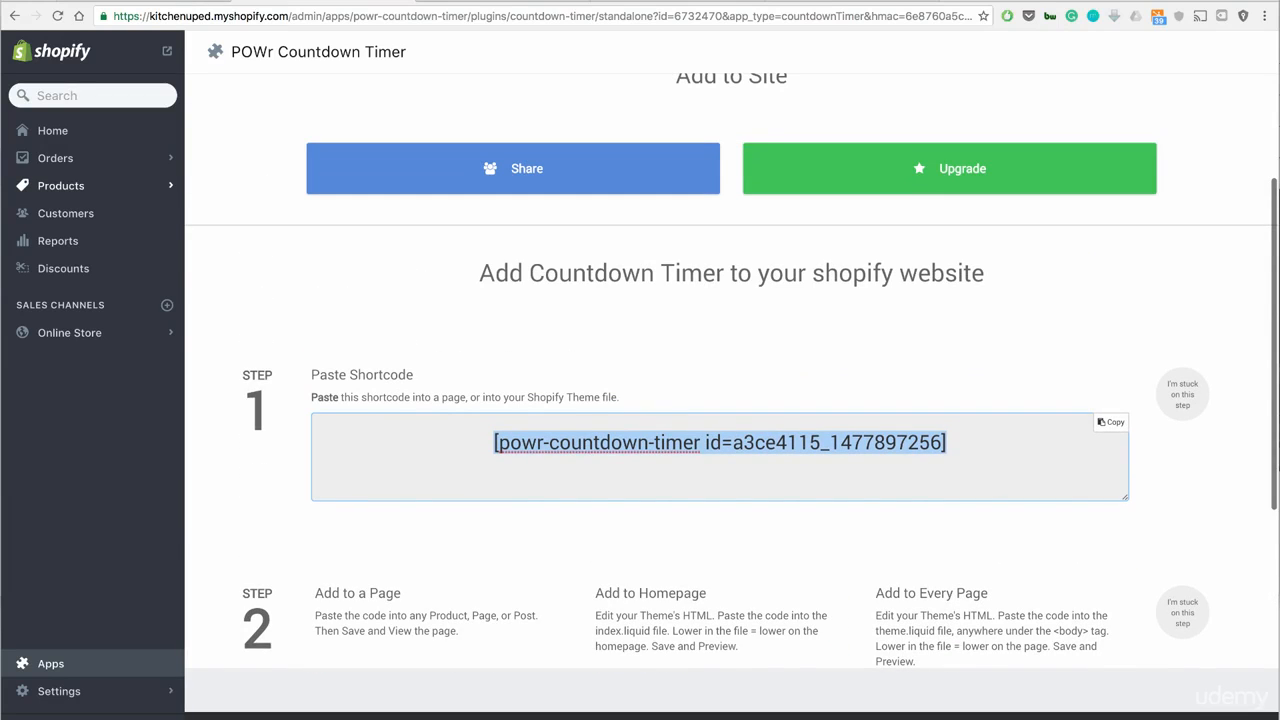
Open the avocado slicer product and put a paragraph break between the Type and Material lines of its description.
{"action": "left_click", "coordinate": [61, 186]}
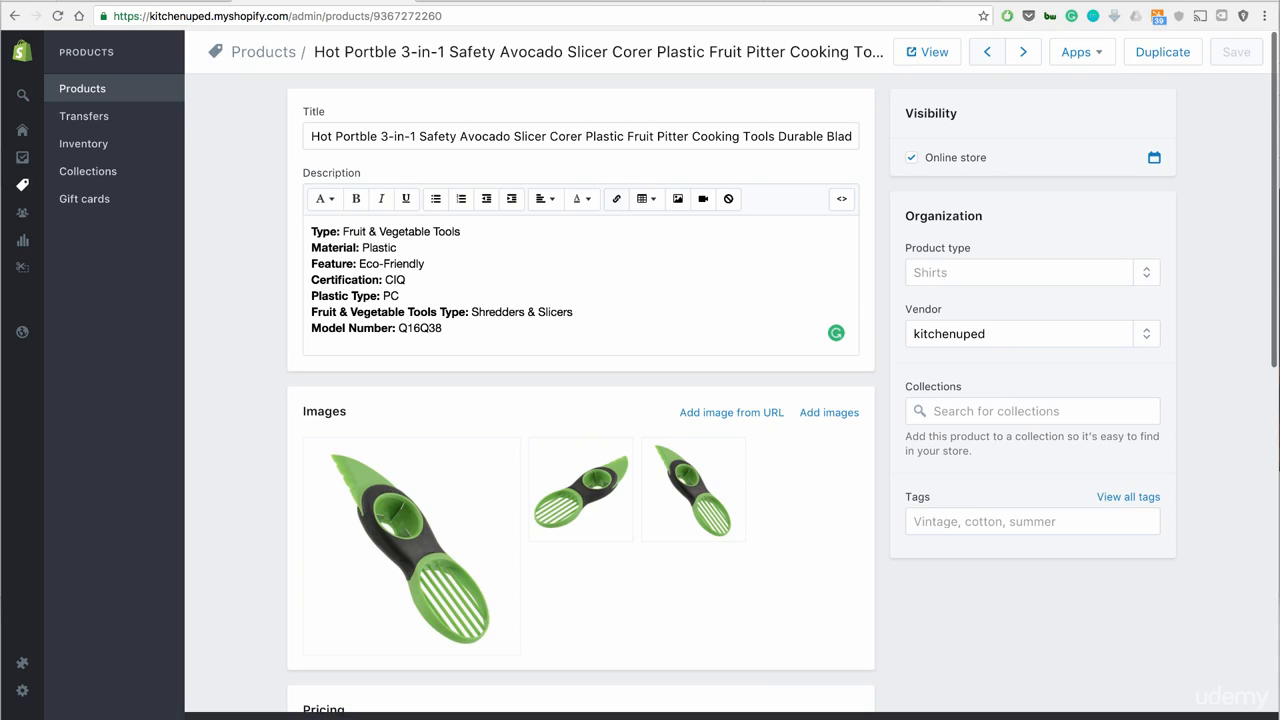
{"action": "left_click", "coordinate": [312, 247]}
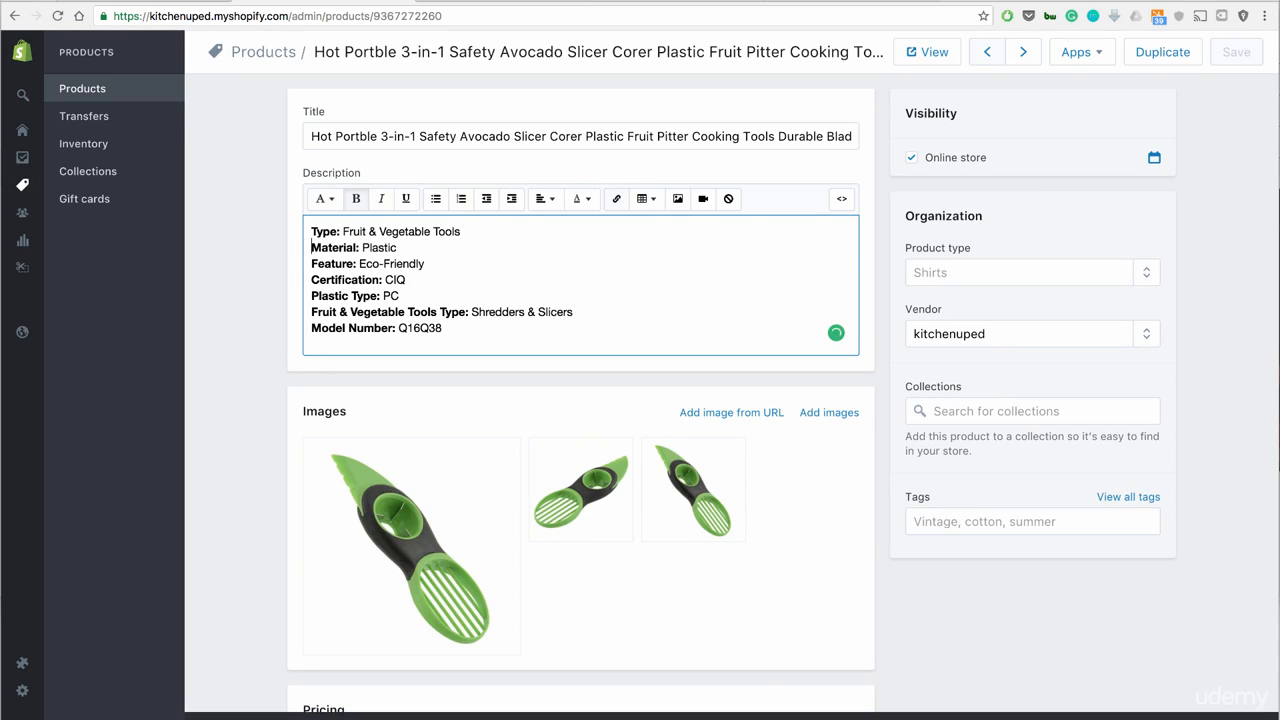
{"action": "key", "text": "Return"}
{"action": "key", "text": "BackSpace"}
{"action": "key", "text": "BackSpace"}
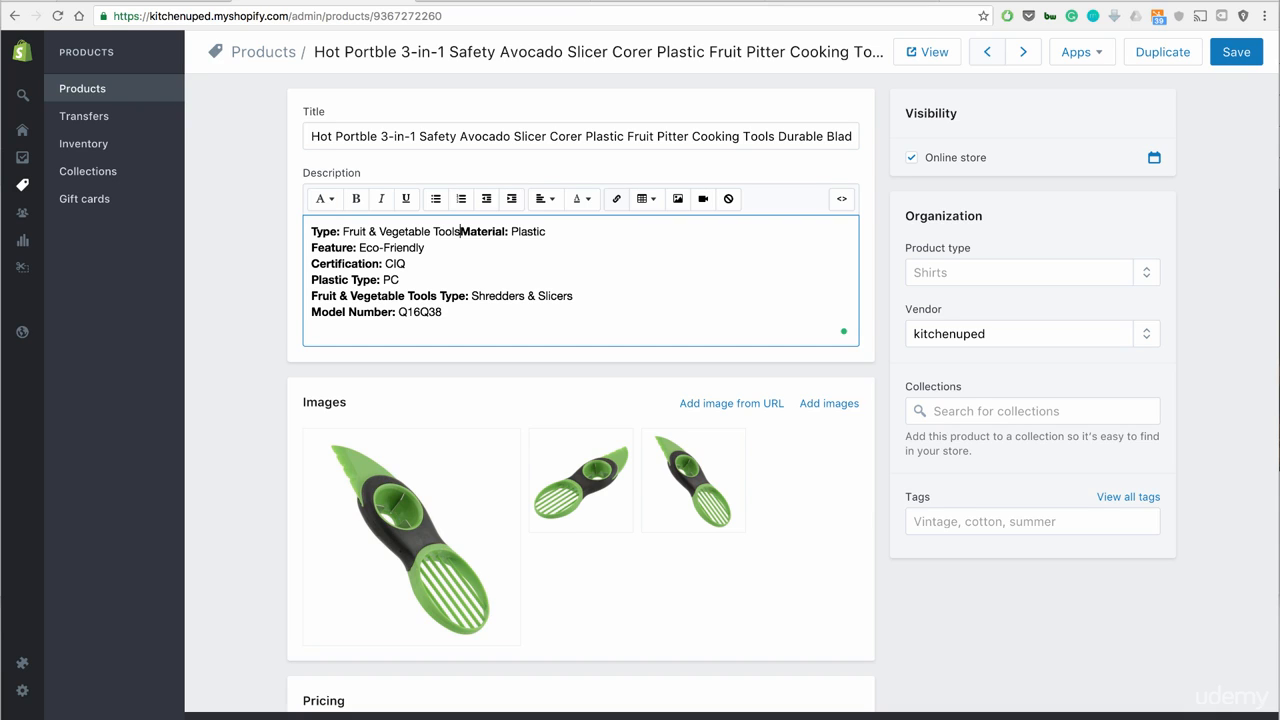
{"action": "key", "text": "Return"}
{"action": "key", "text": "Up"}
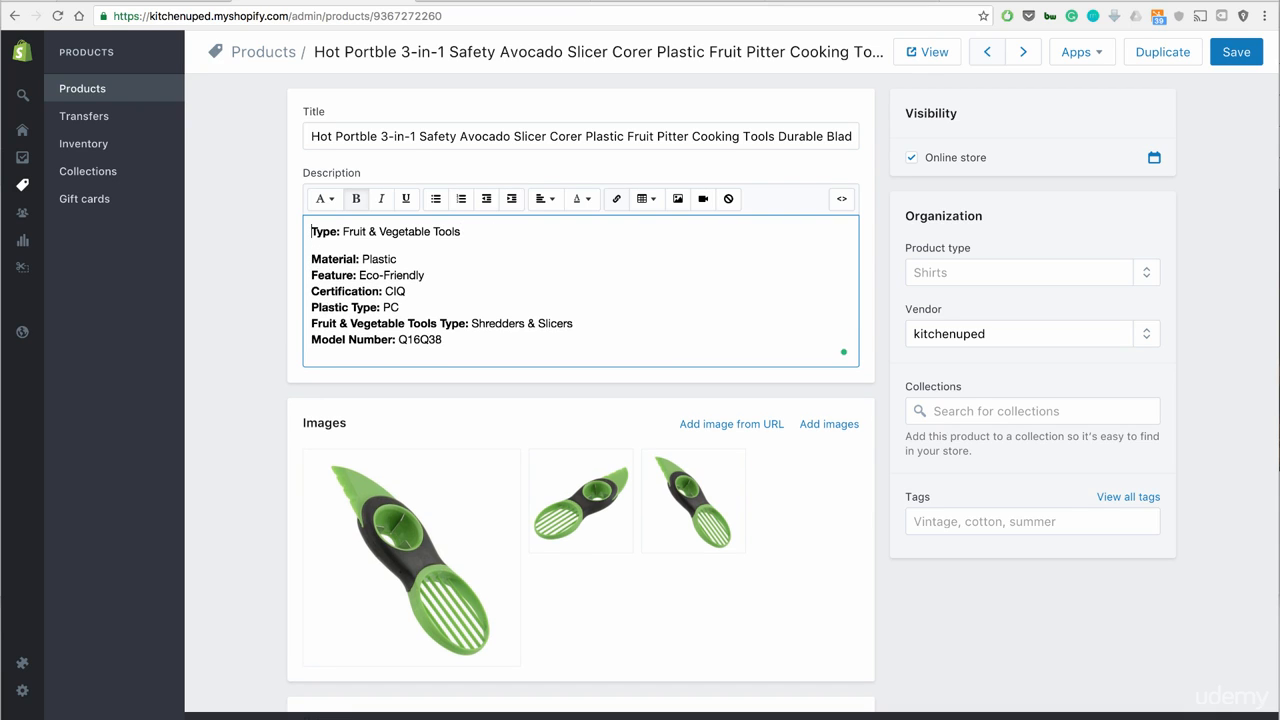
Paste the copied countdown timer shortcode on a new line above the Type line in the product description.
{"action": "key", "text": "Return"}
{"action": "key", "text": "Up"}
{"action": "key", "text": "super+v"}
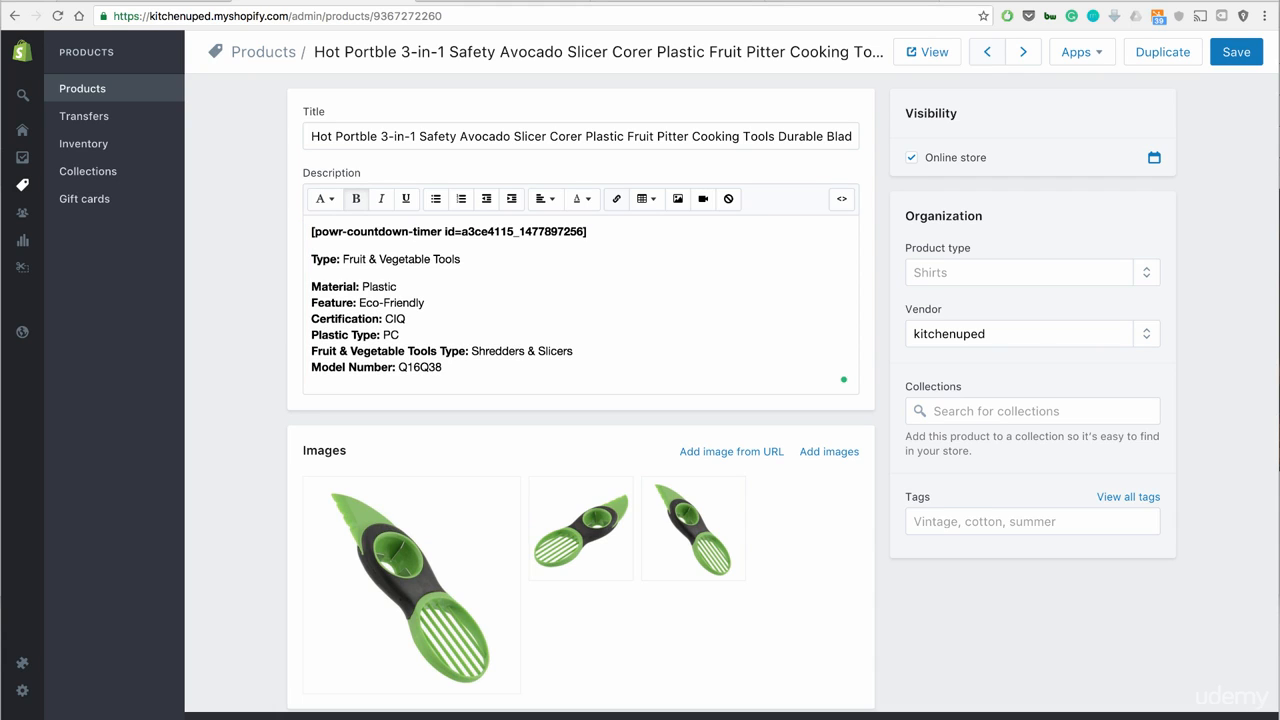
{"action": "left_click", "coordinate": [312, 232]}
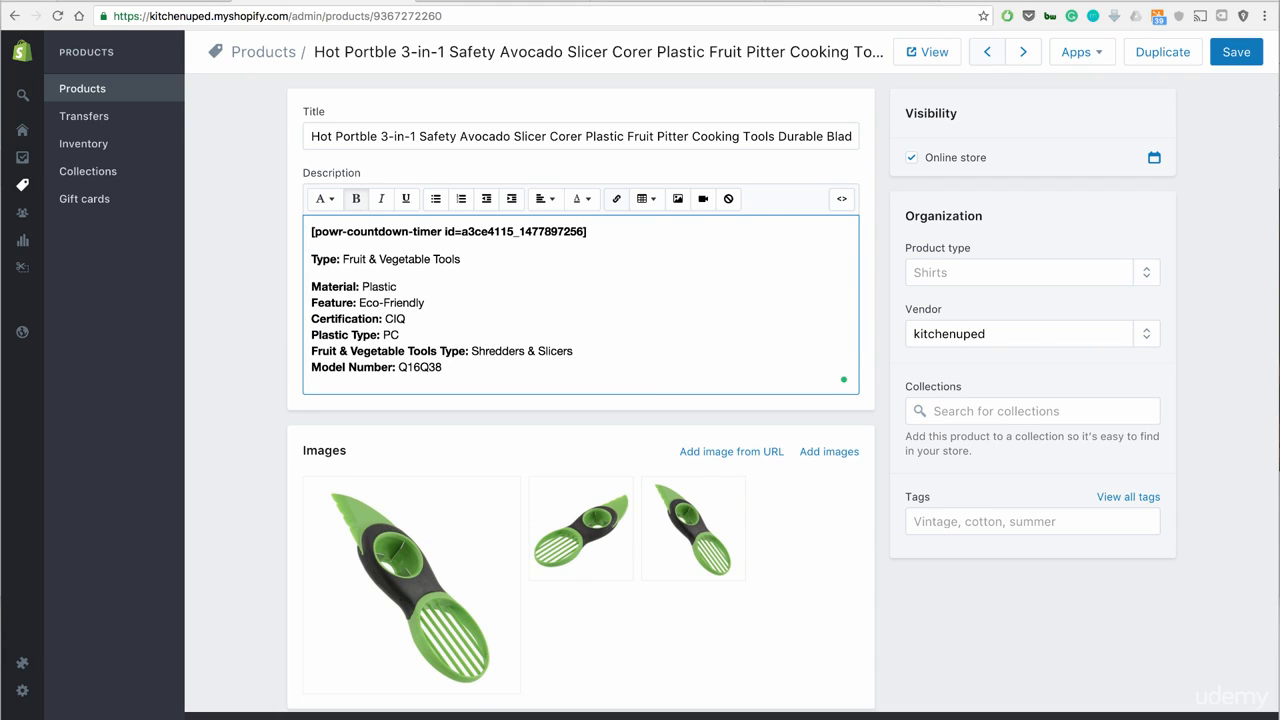
Add the line "Only 12 In Stock" above the countdown timer shortcode in the product description and save the product.
{"action": "key", "text": "Return"}
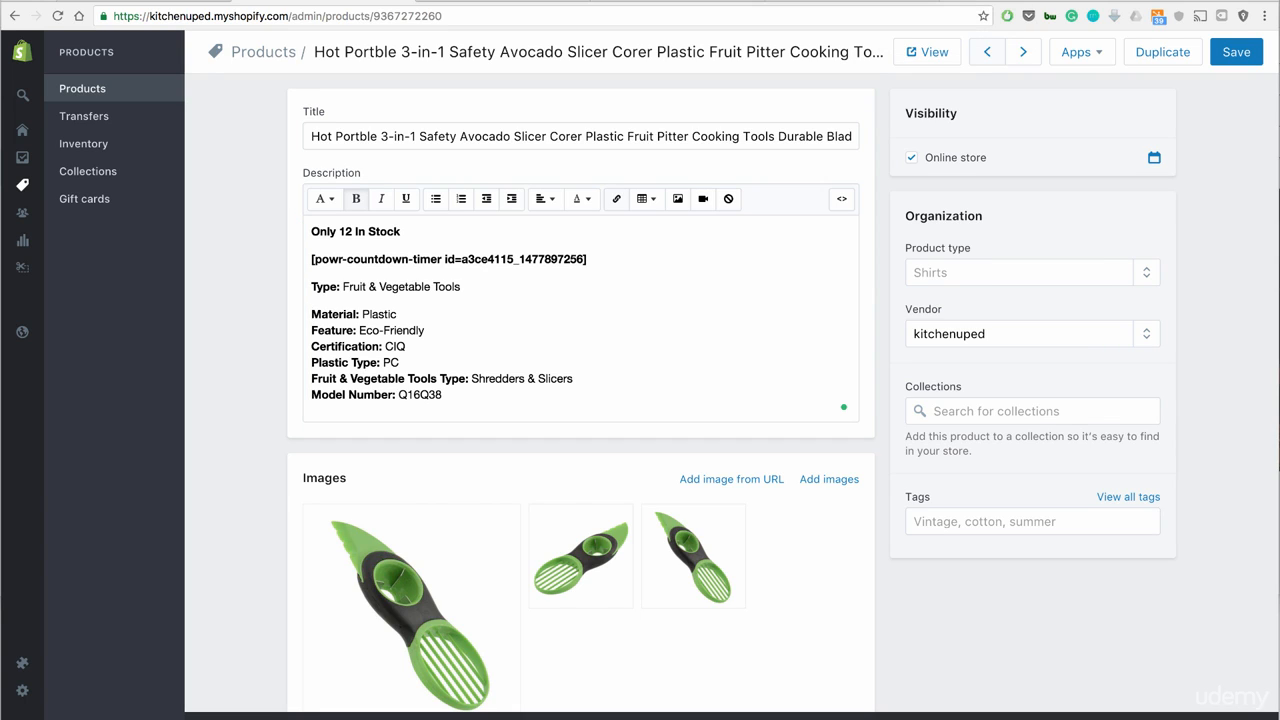
{"action": "left_click_drag", "start_coordinate": [401, 232], "coordinate": [311, 232]}
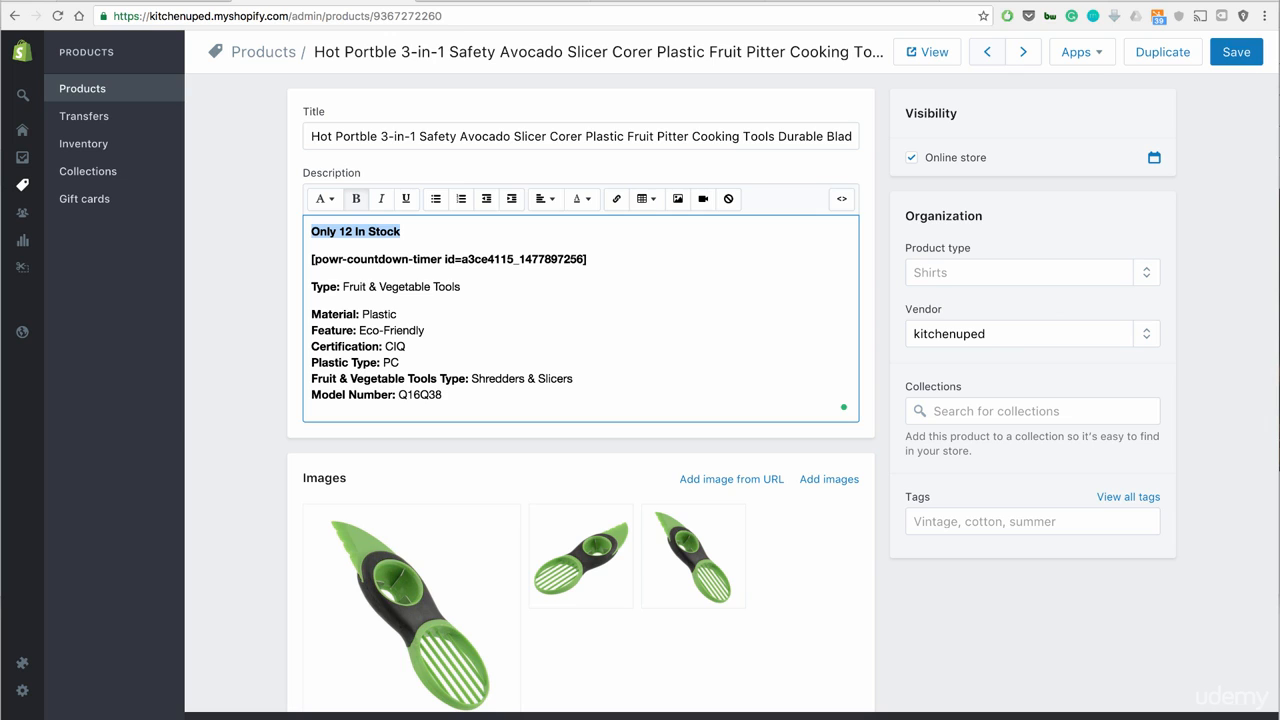
{"action": "left_click", "coordinate": [1236, 52]}
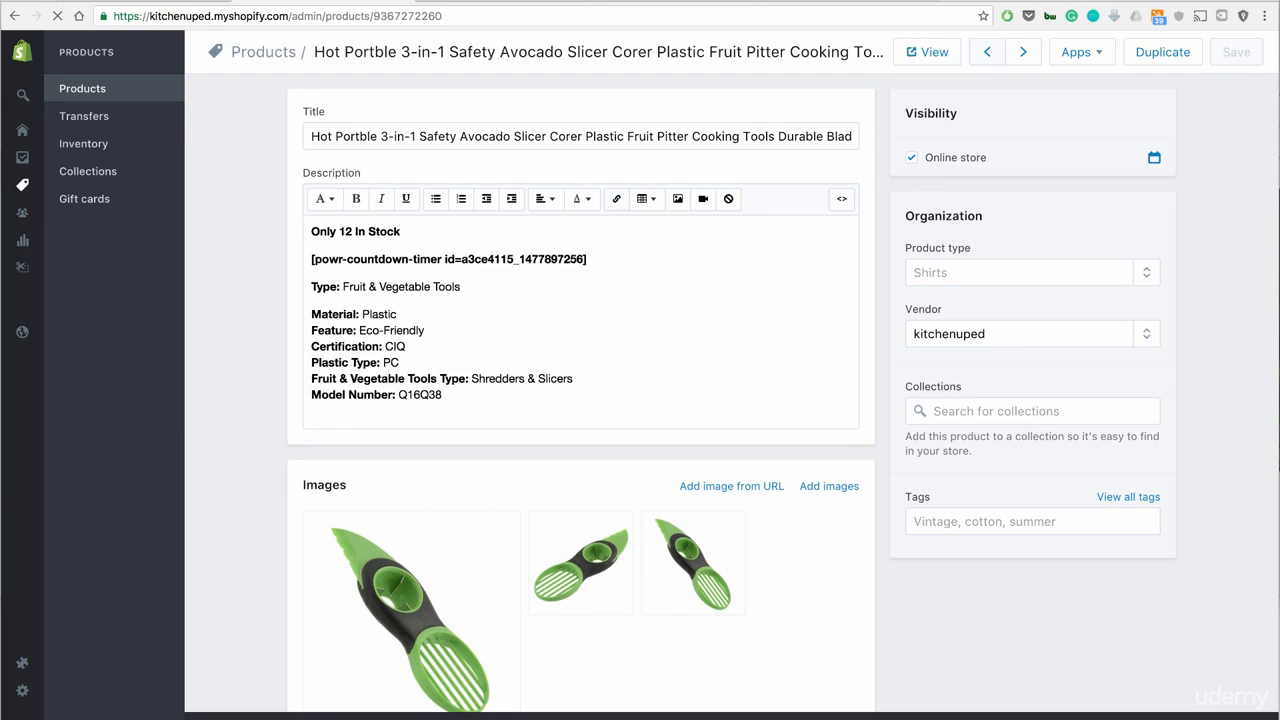
View the avocado slicer product in the online store and check the stock line and countdown timer on its page.
{"action": "left_click", "coordinate": [928, 52]}
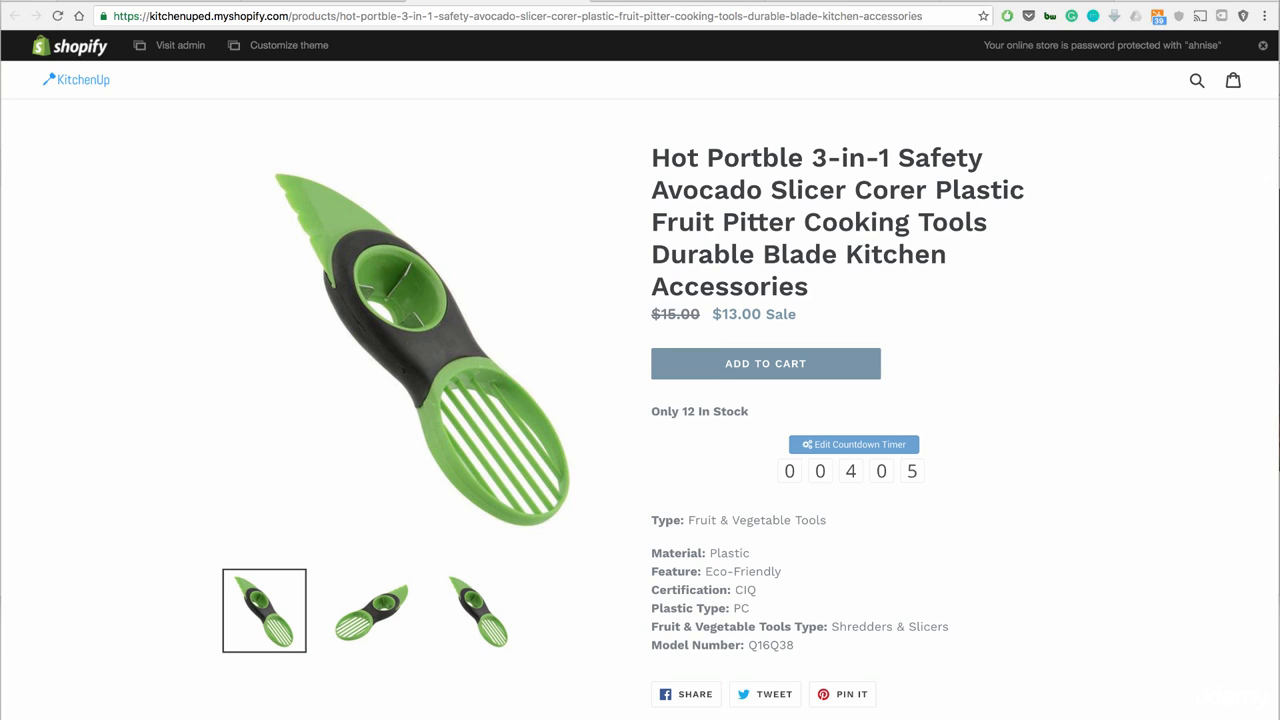
{"action": "scroll", "coordinate": [853, 444], "scroll_direction": "down", "scroll_amount": 3}
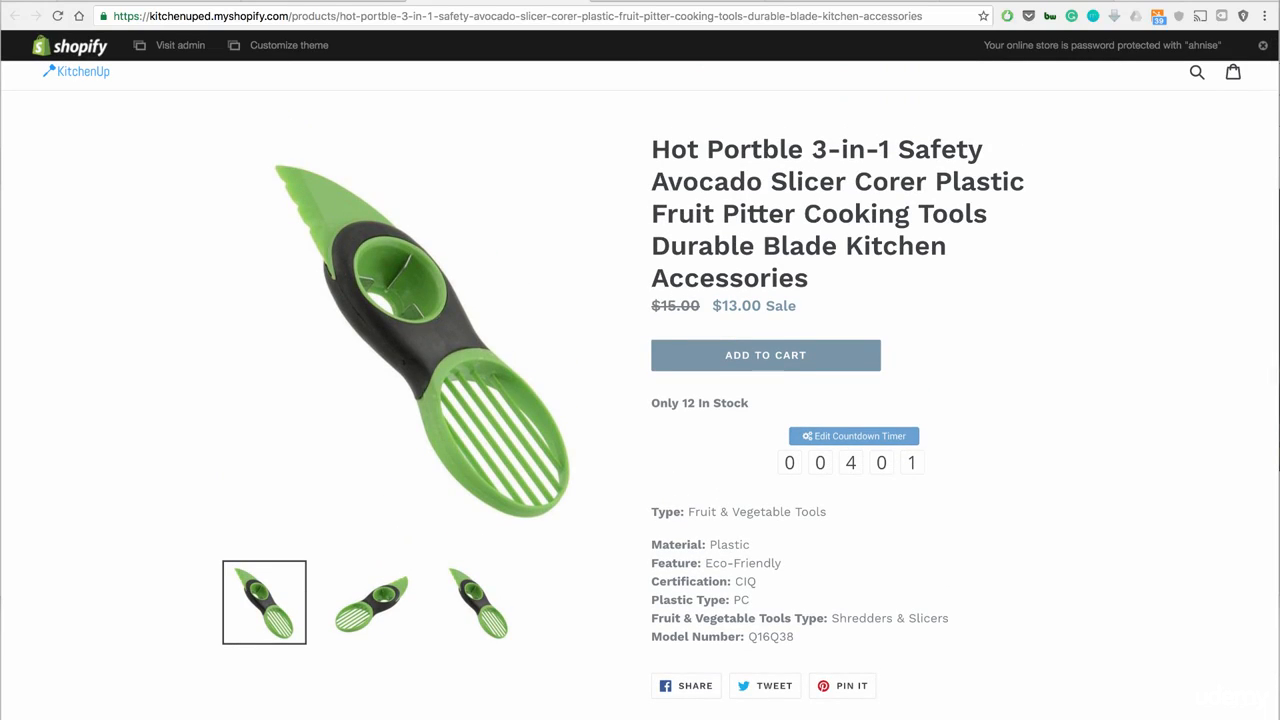
{"action": "scroll", "coordinate": [640, 400], "scroll_direction": "down", "scroll_amount": 2}
{"action": "scroll", "coordinate": [640, 400], "scroll_direction": "up", "scroll_amount": 2}
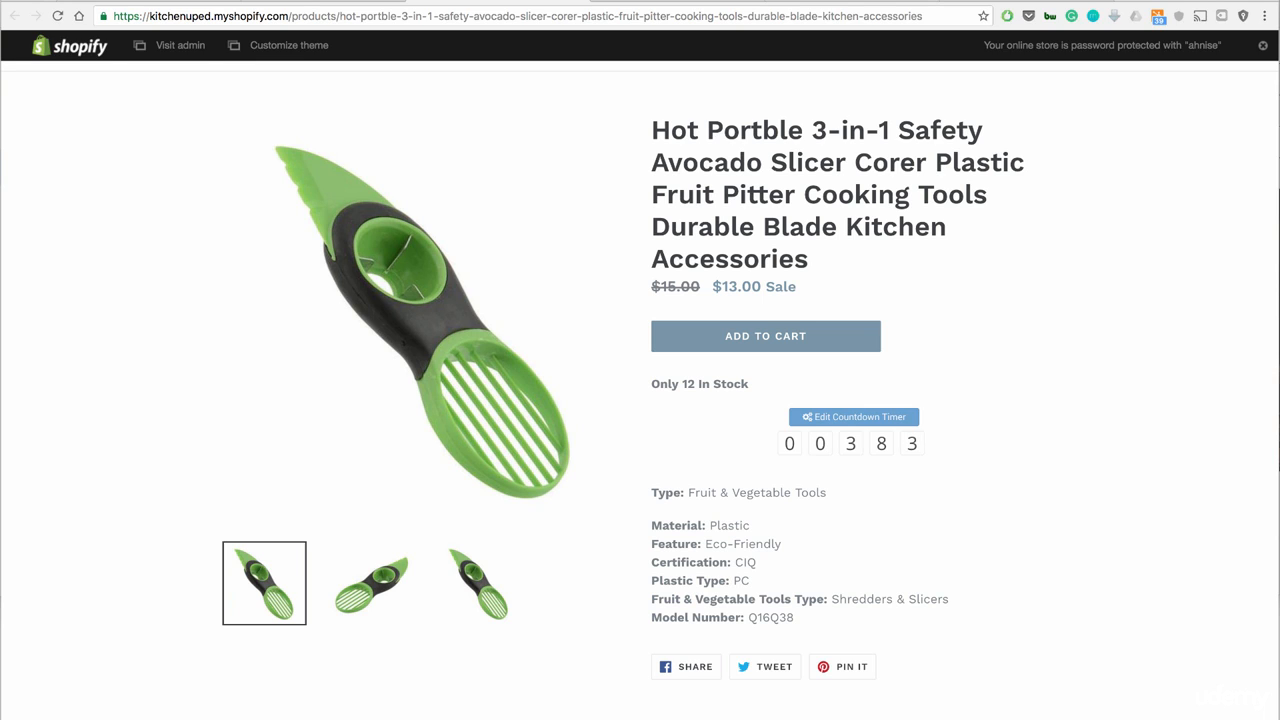
Search the Shopify App Store for "yo" and open the Yo - Display Recent Sales in Real Time listing.
{"action": "left_click", "coordinate": [324, 1]}
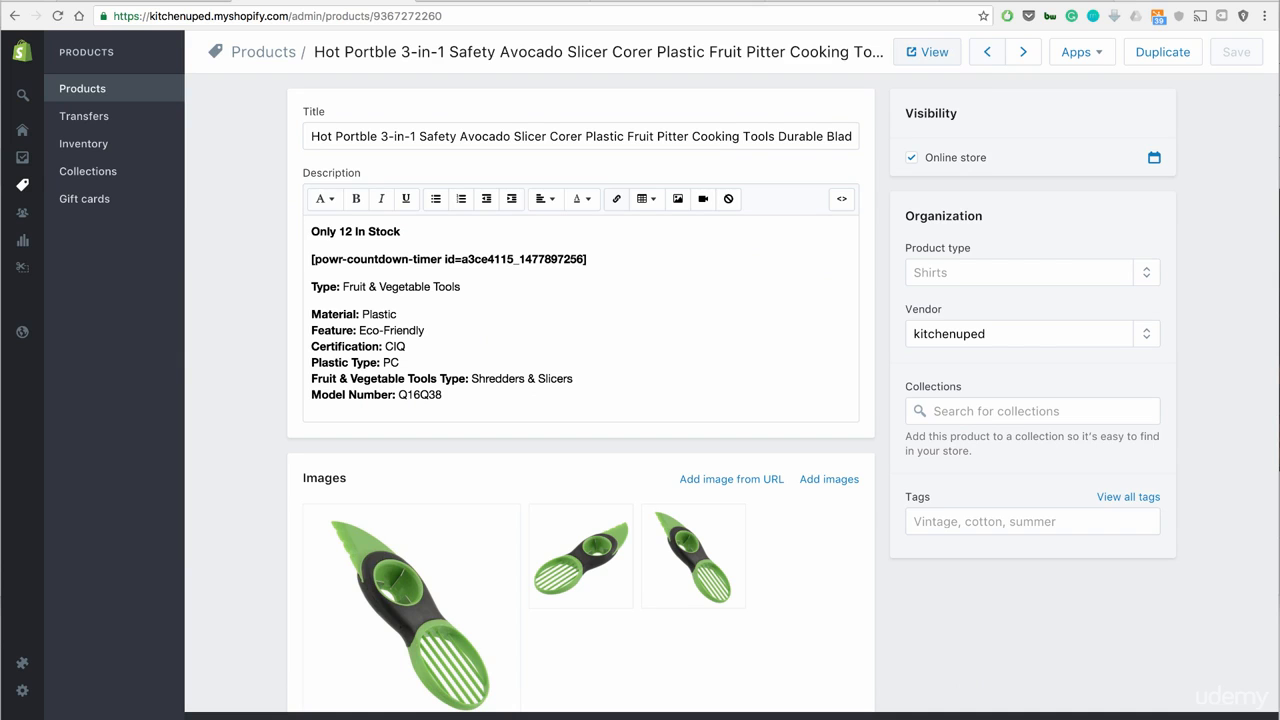
{"action": "mouse_move", "coordinate": [23, 666]}
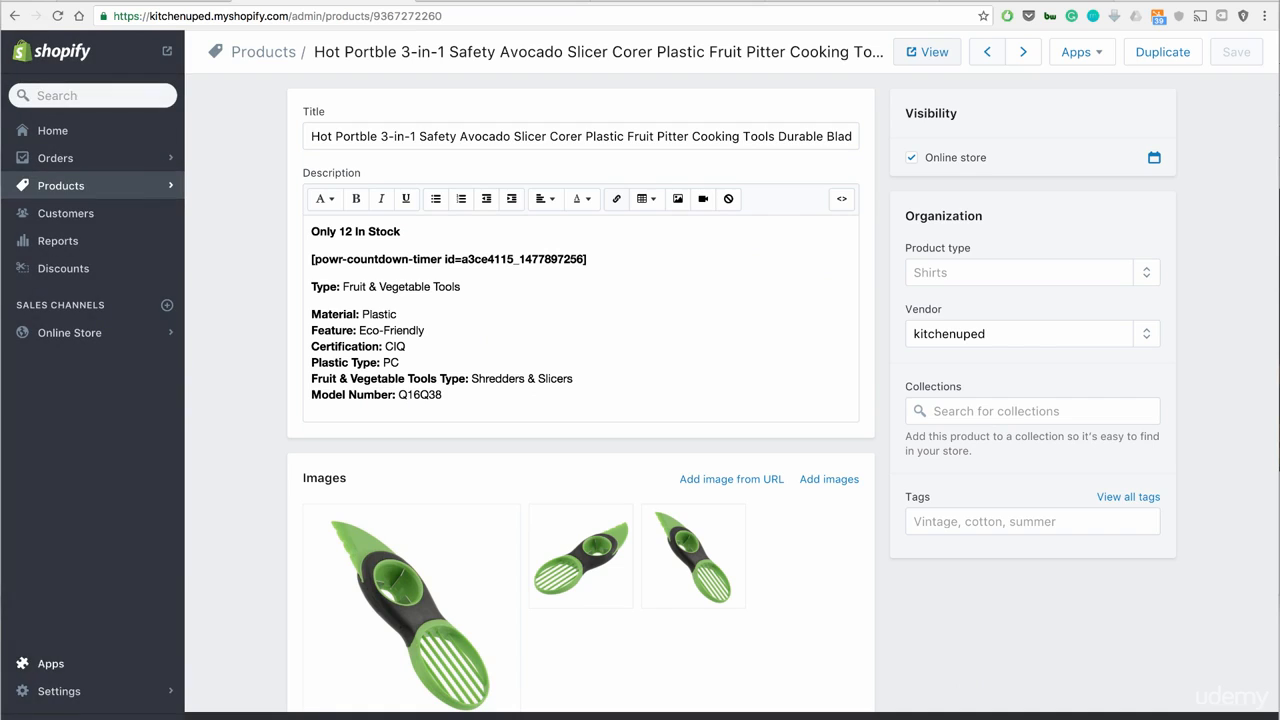
{"action": "left_click", "coordinate": [86, 666]}
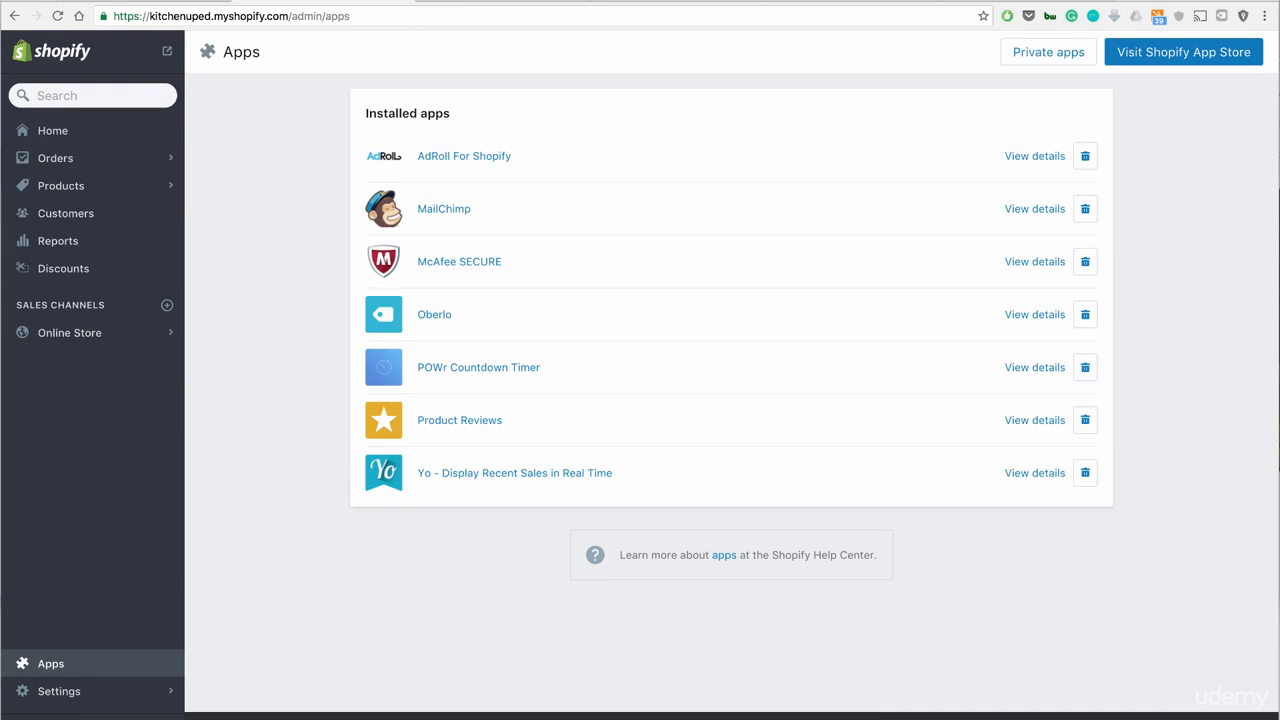
{"action": "left_click", "coordinate": [1183, 52]}
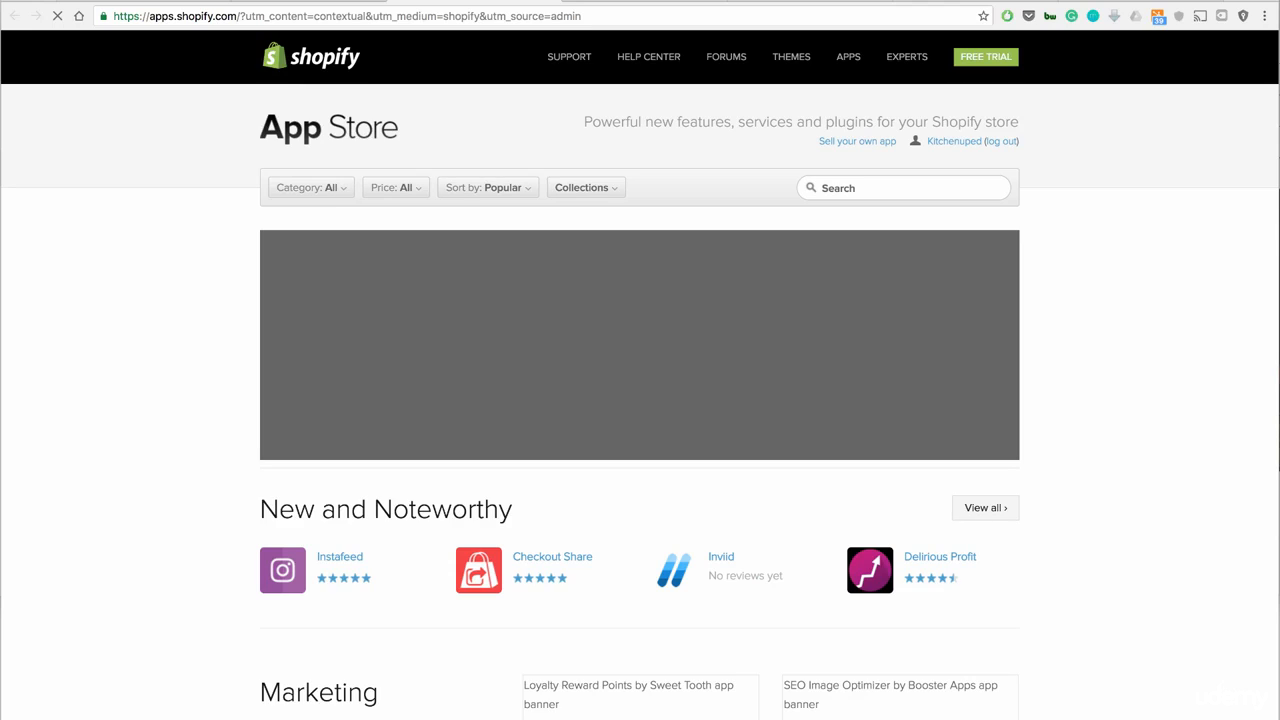
{"action": "type", "text": "yo"}
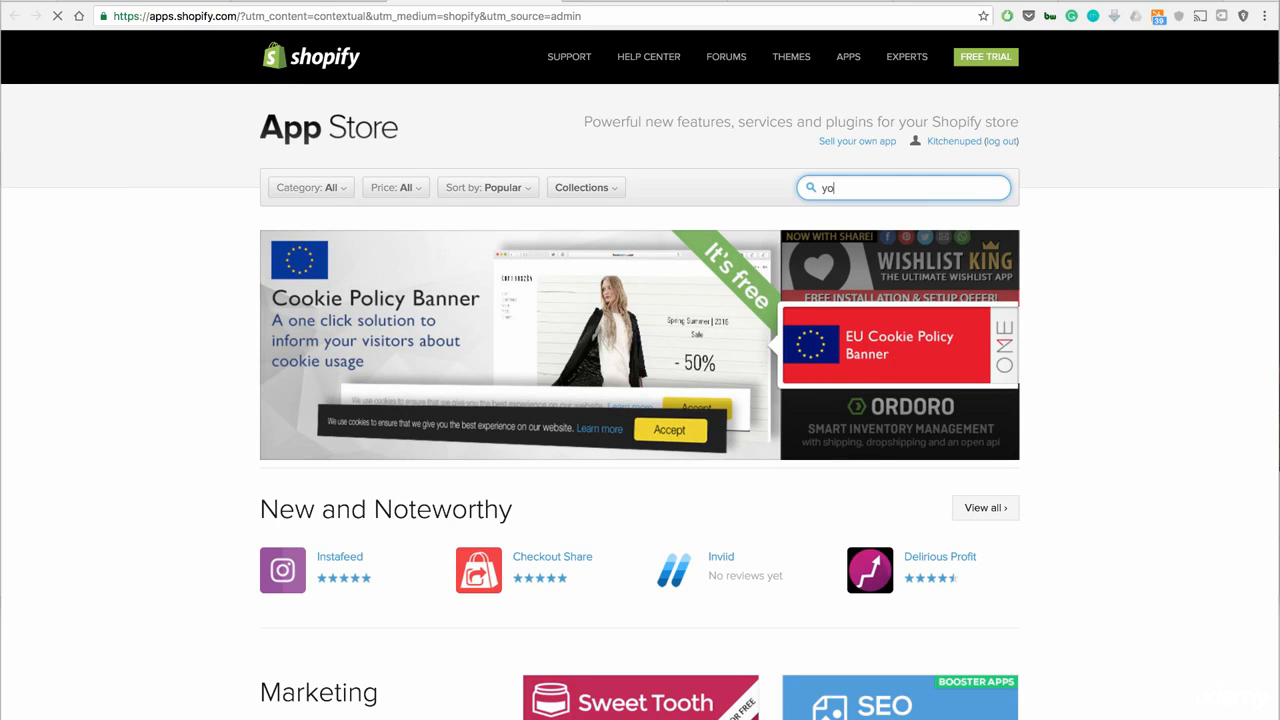
{"action": "key", "text": "Return"}
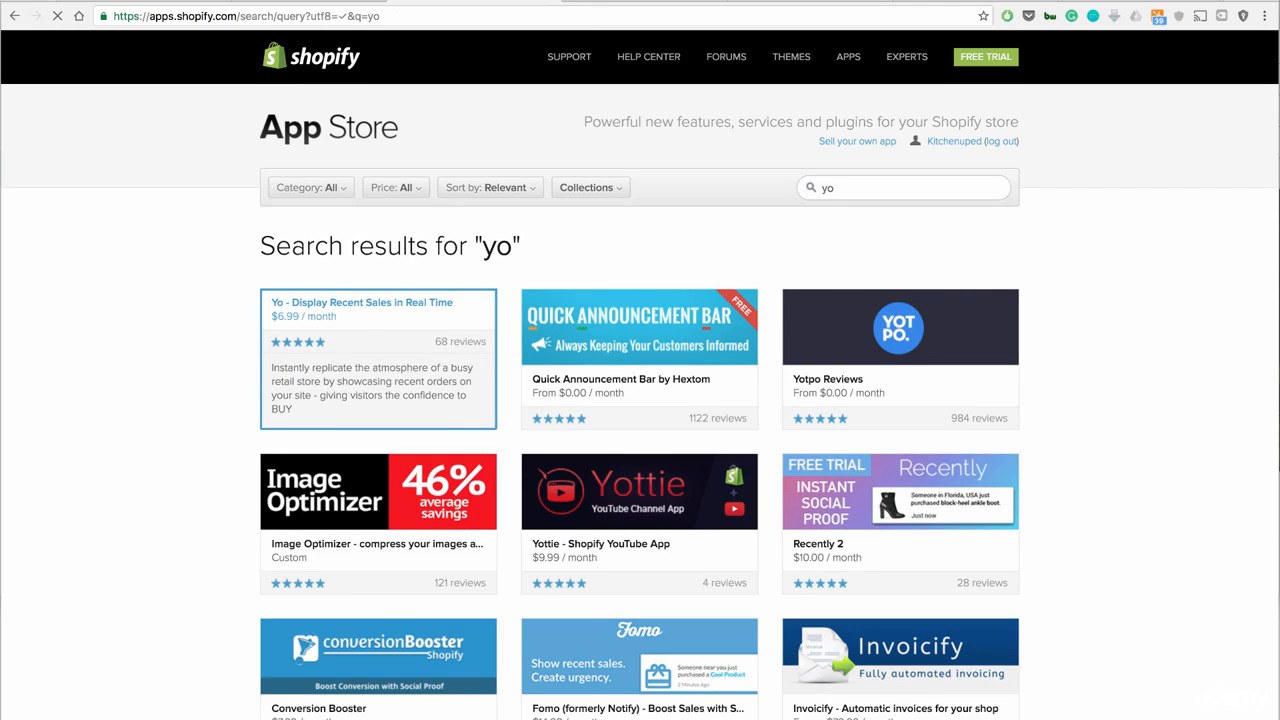
{"action": "left_click", "coordinate": [378, 360]}
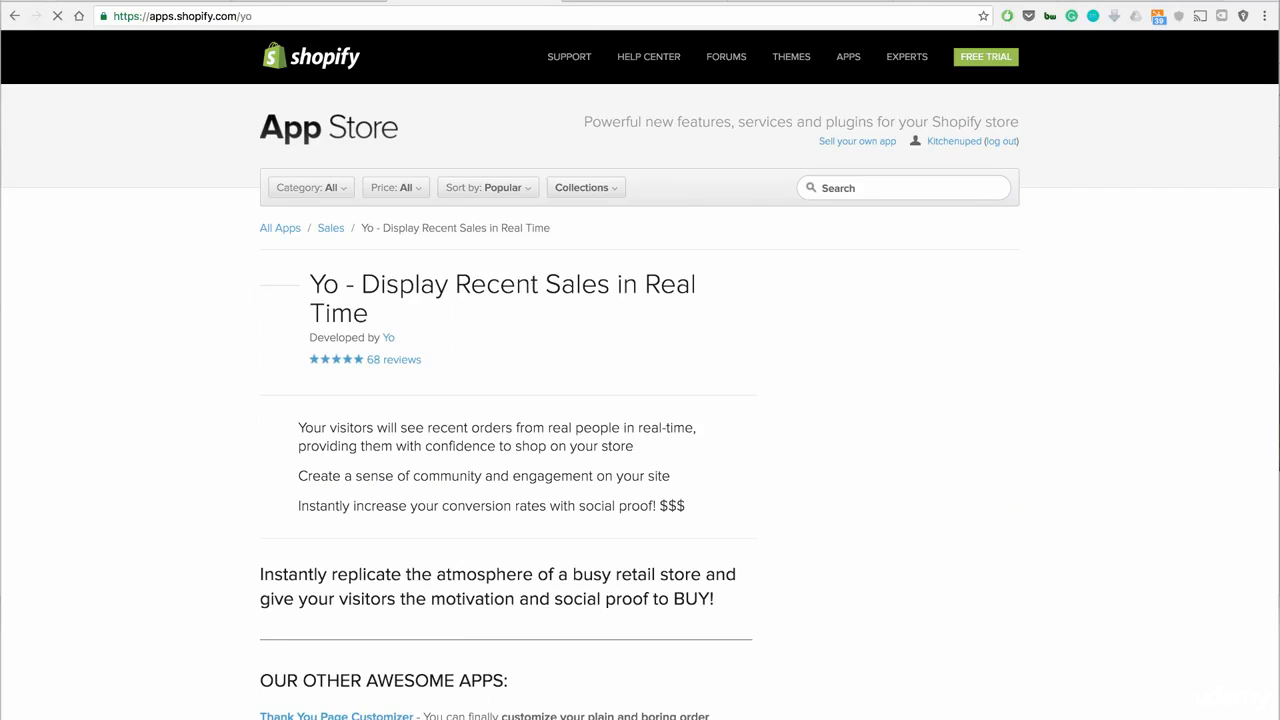
Examine the Yo app's pricing, free trial, features and screenshots, and return to the product page to highlight the sale price.
{"action": "scroll", "coordinate": [640, 420], "scroll_direction": "down", "scroll_amount": 5}
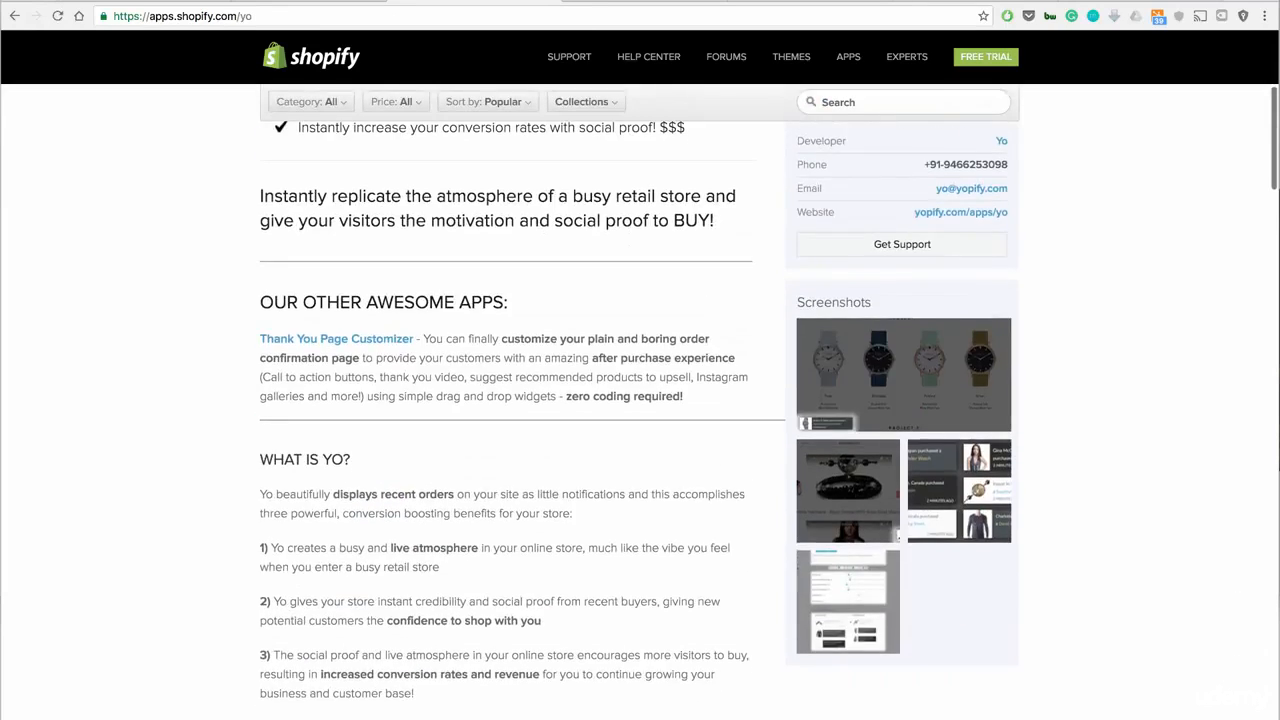
{"action": "scroll", "coordinate": [640, 420], "scroll_direction": "up", "scroll_amount": 3}
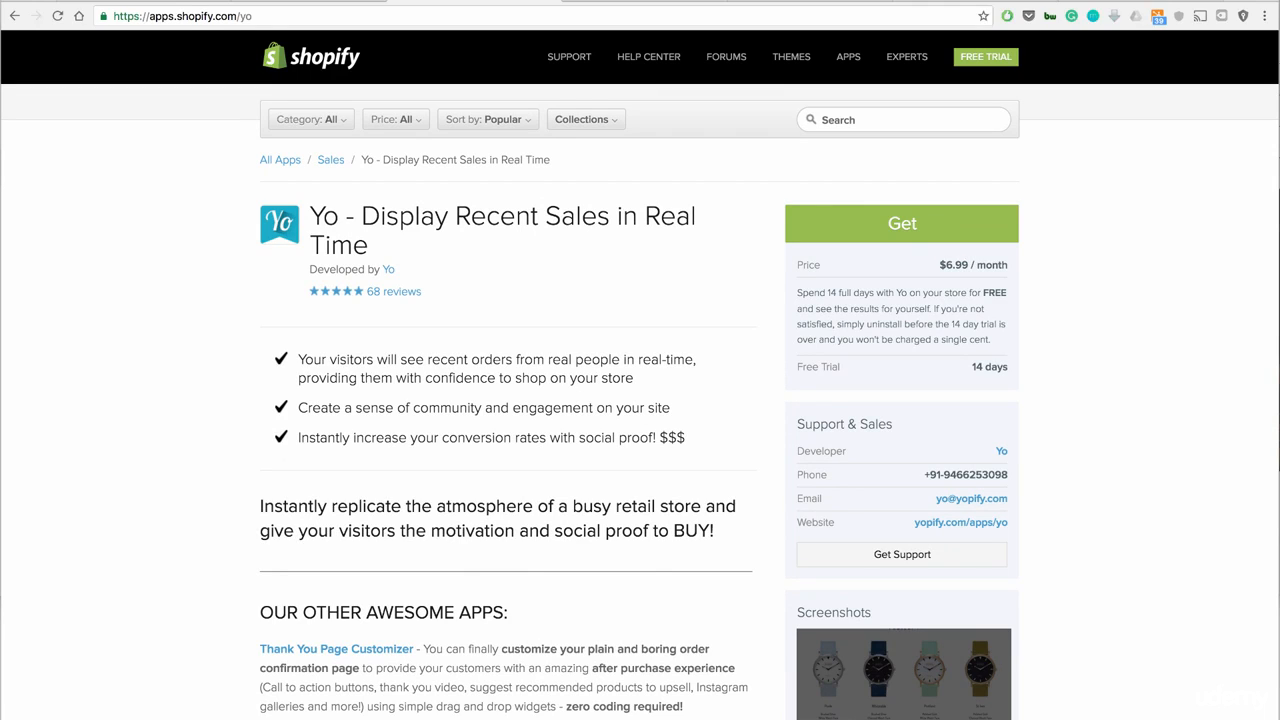
{"action": "scroll", "coordinate": [640, 400], "scroll_direction": "down", "scroll_amount": 1}
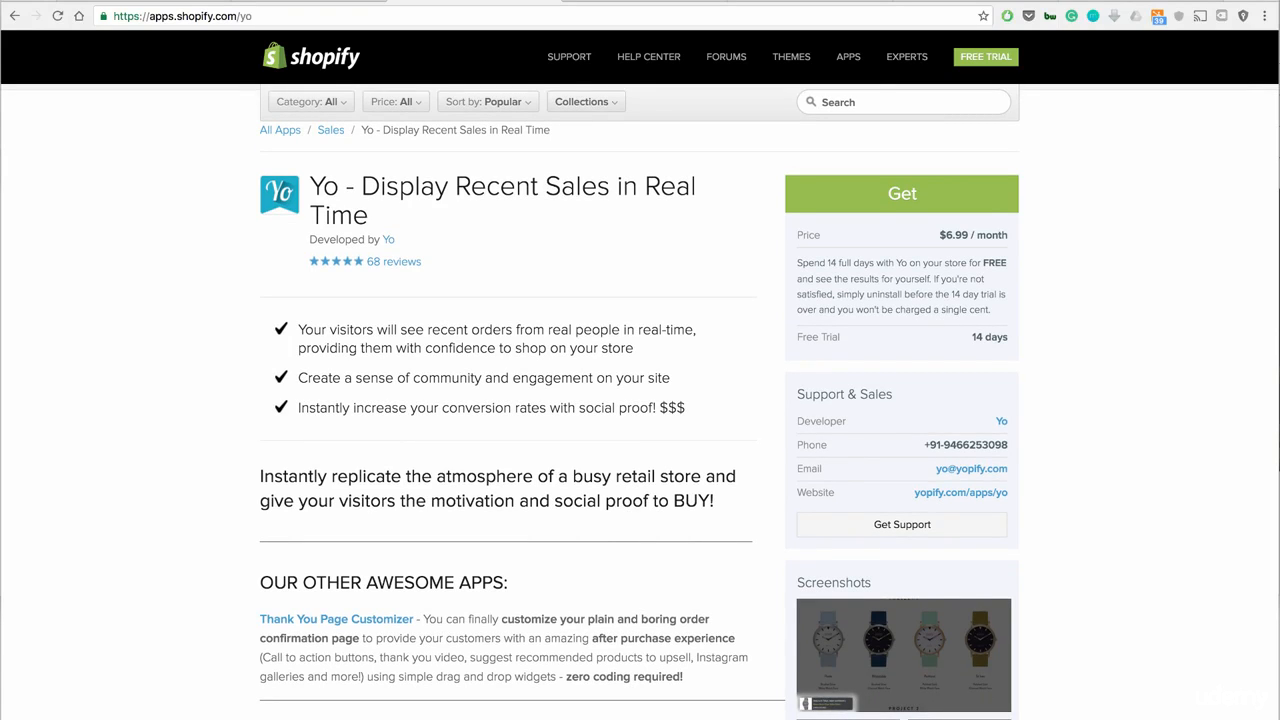
{"action": "scroll", "coordinate": [640, 400], "scroll_direction": "down", "scroll_amount": 2}
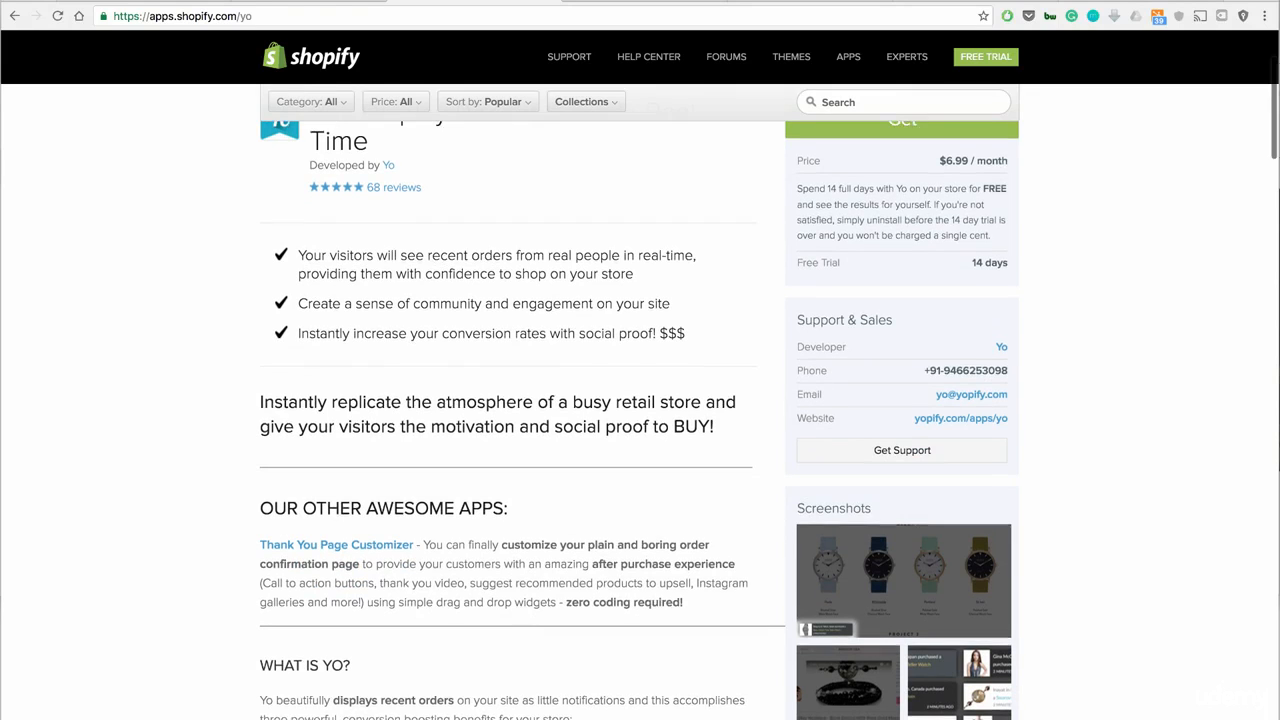
{"action": "scroll", "coordinate": [640, 400], "scroll_direction": "down", "scroll_amount": 1}
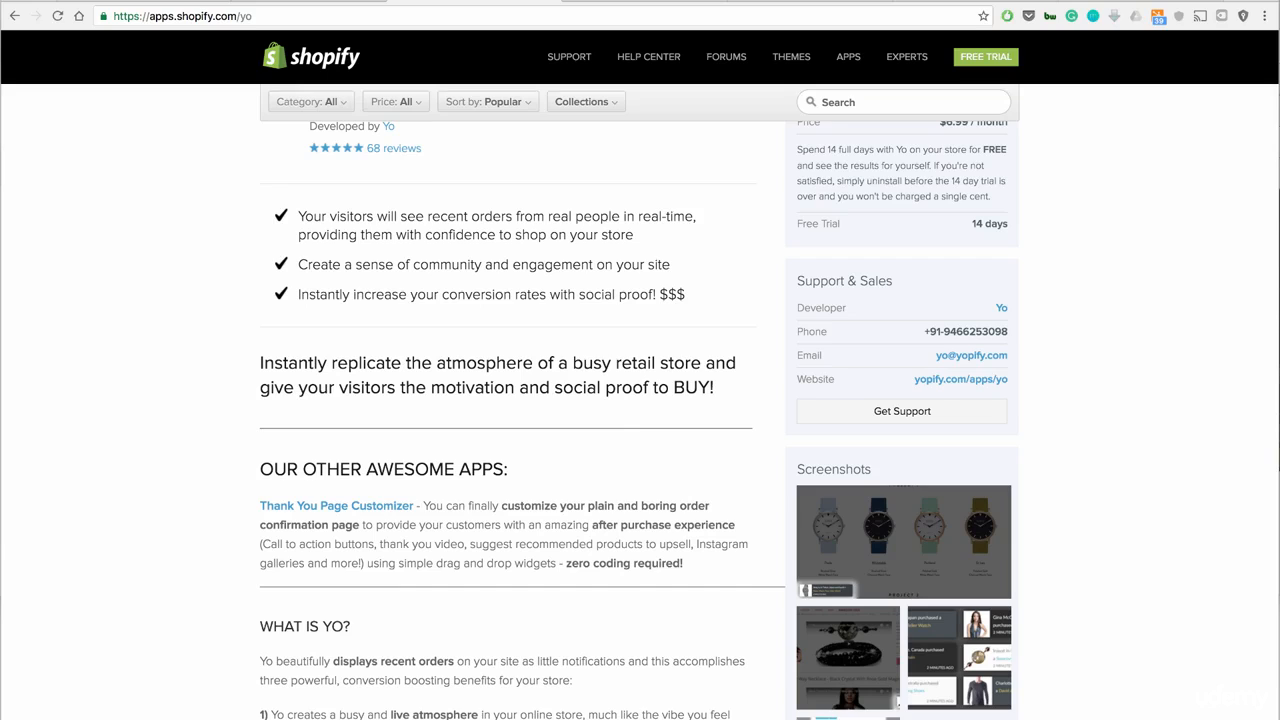
{"action": "scroll", "coordinate": [640, 400], "scroll_direction": "up", "scroll_amount": 2}
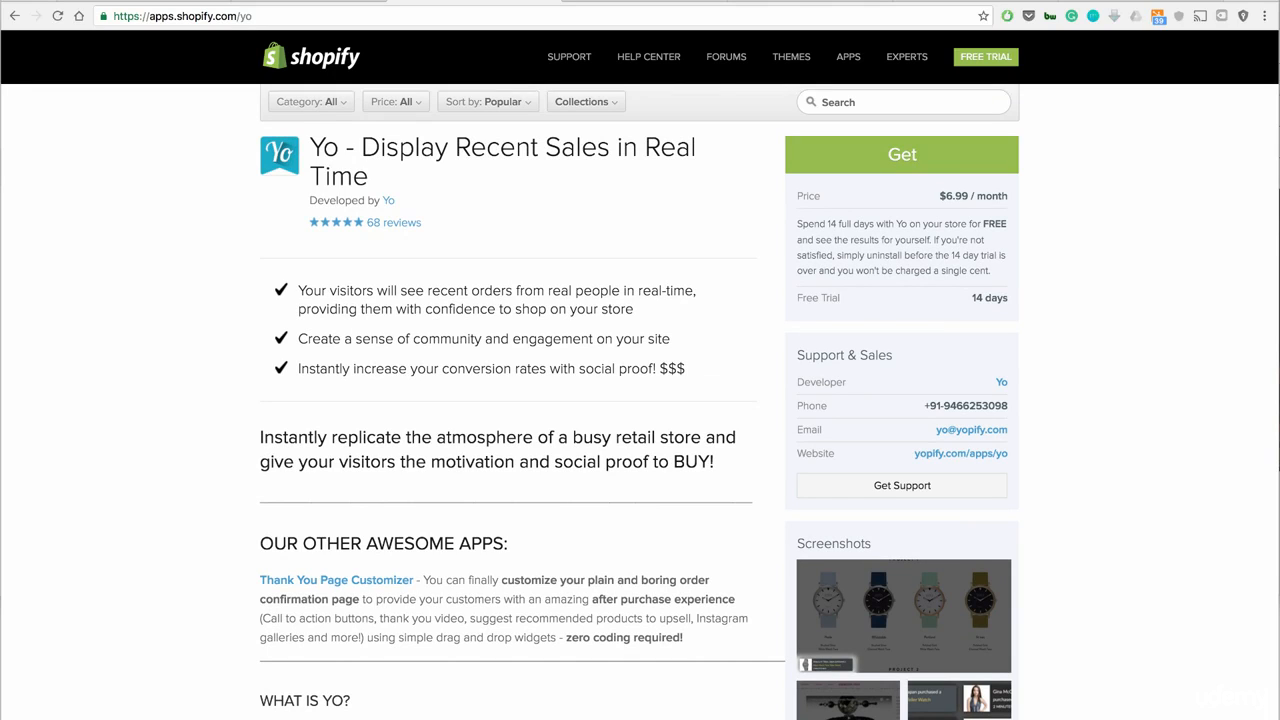
{"action": "scroll", "coordinate": [640, 400], "scroll_direction": "up", "scroll_amount": 1}
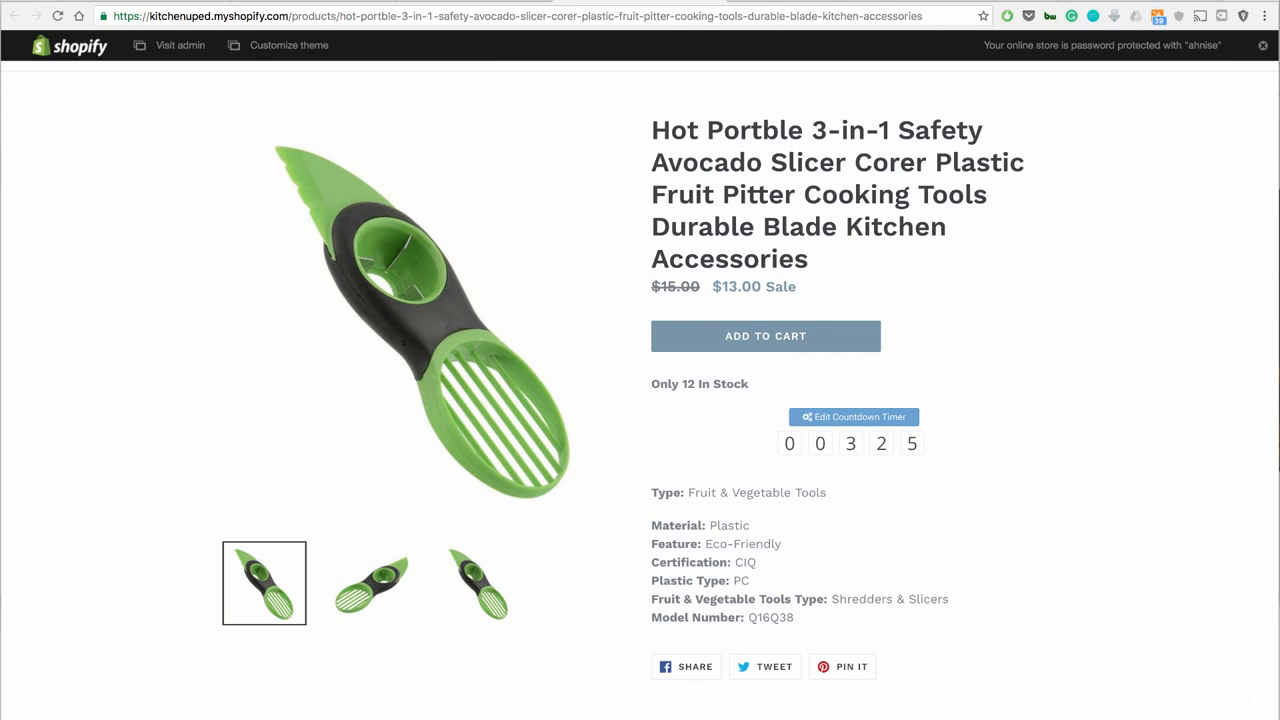
{"action": "left_click_drag", "start_coordinate": [666, 287], "coordinate": [798, 287]}
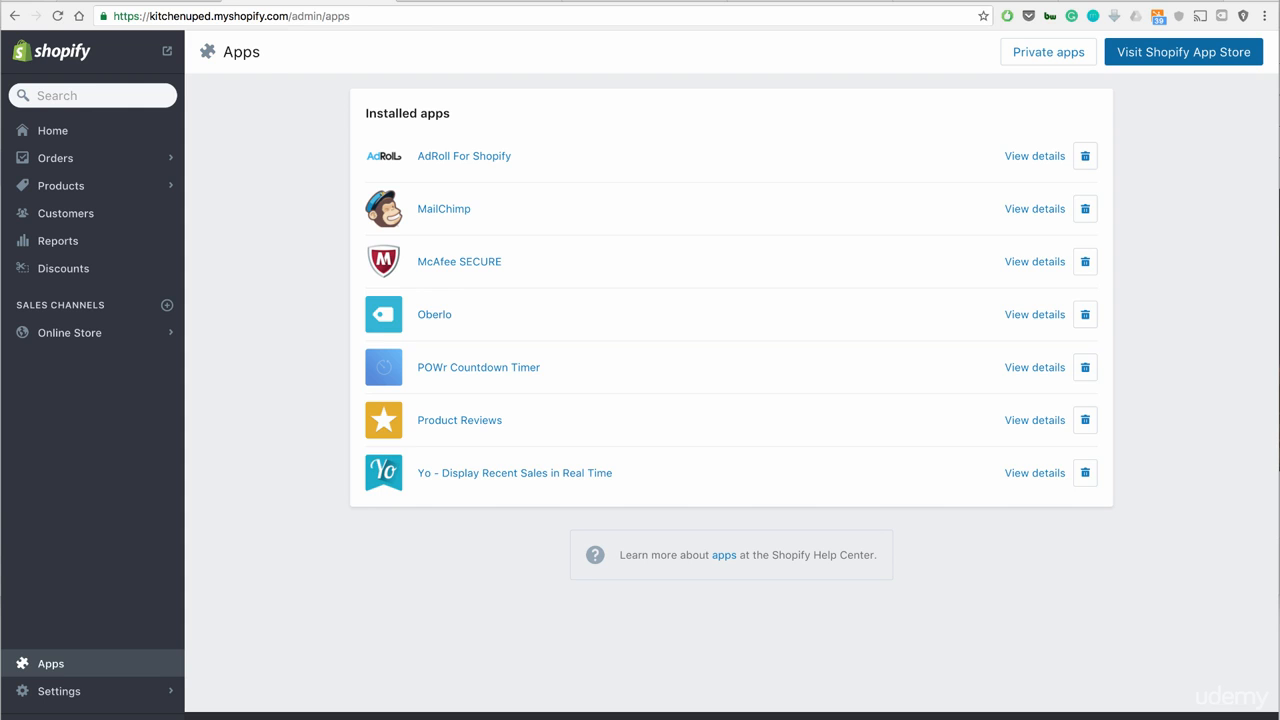
Open the settings of the installed Product Reviews app and review its publishing, layout, form and badge text options.
{"action": "left_click", "coordinate": [460, 421]}
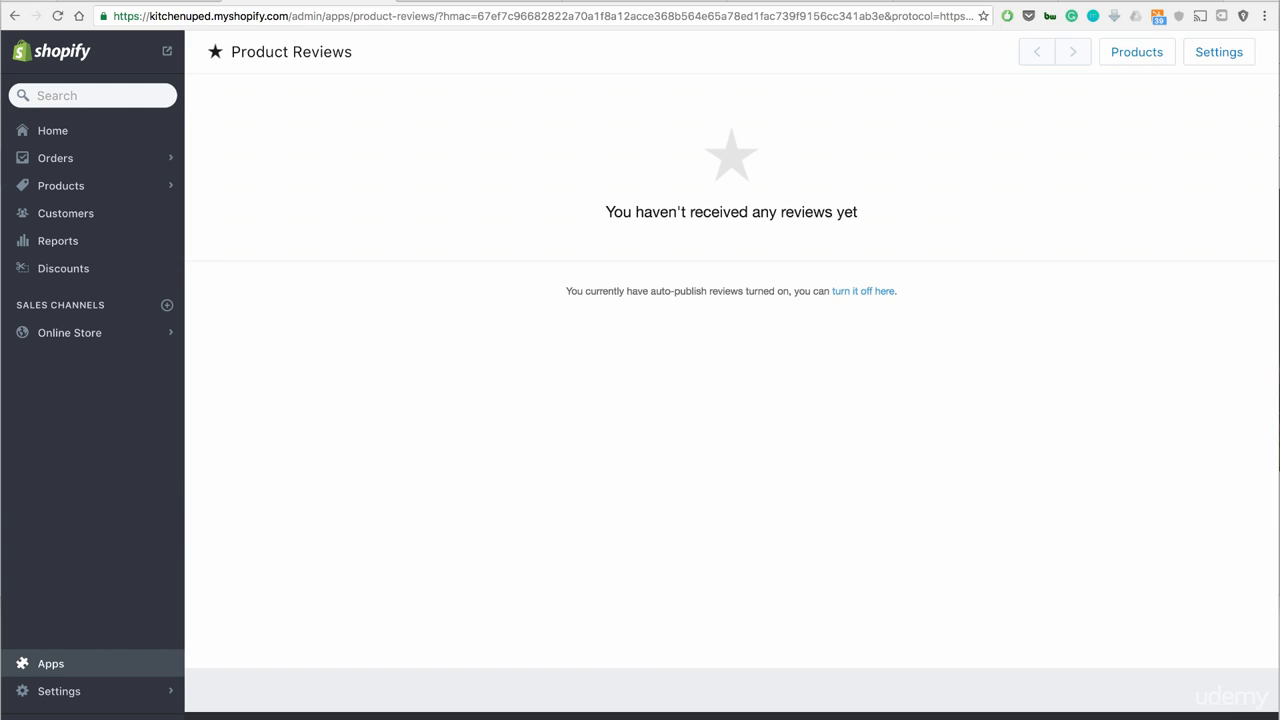
{"action": "left_click", "coordinate": [1219, 52]}
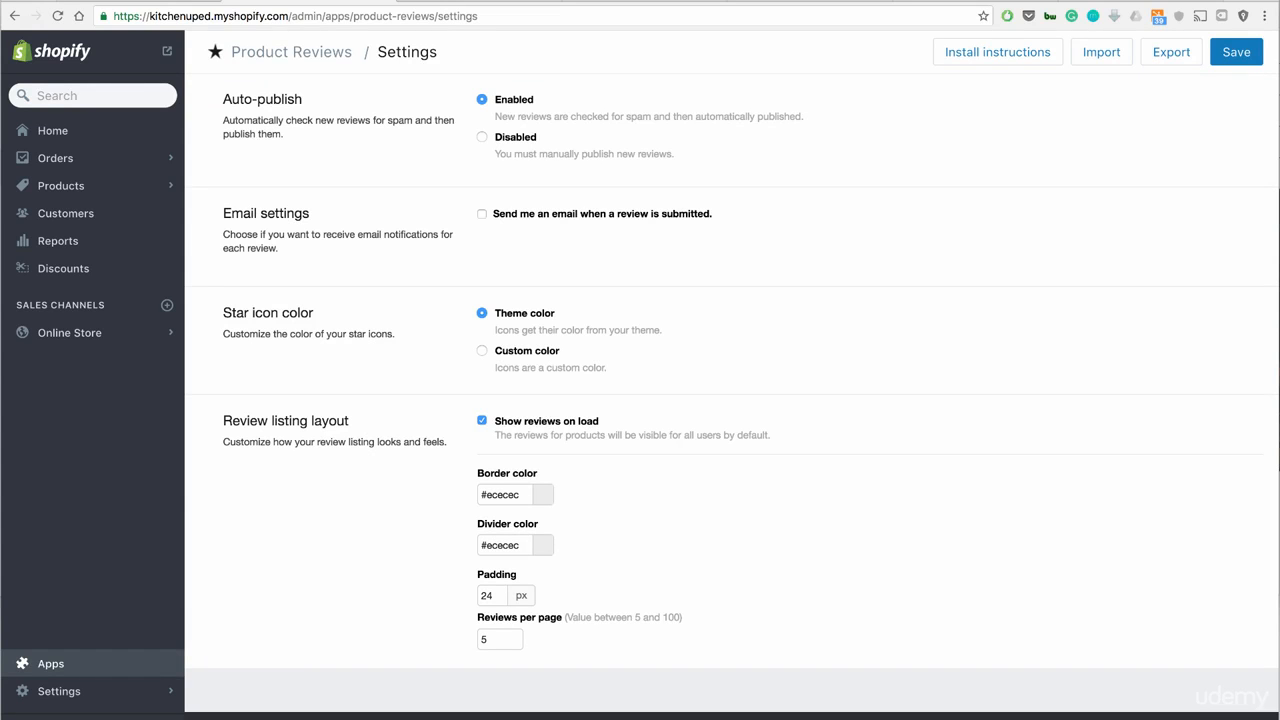
{"action": "scroll", "coordinate": [730, 370], "scroll_direction": "down", "scroll_amount": 4}
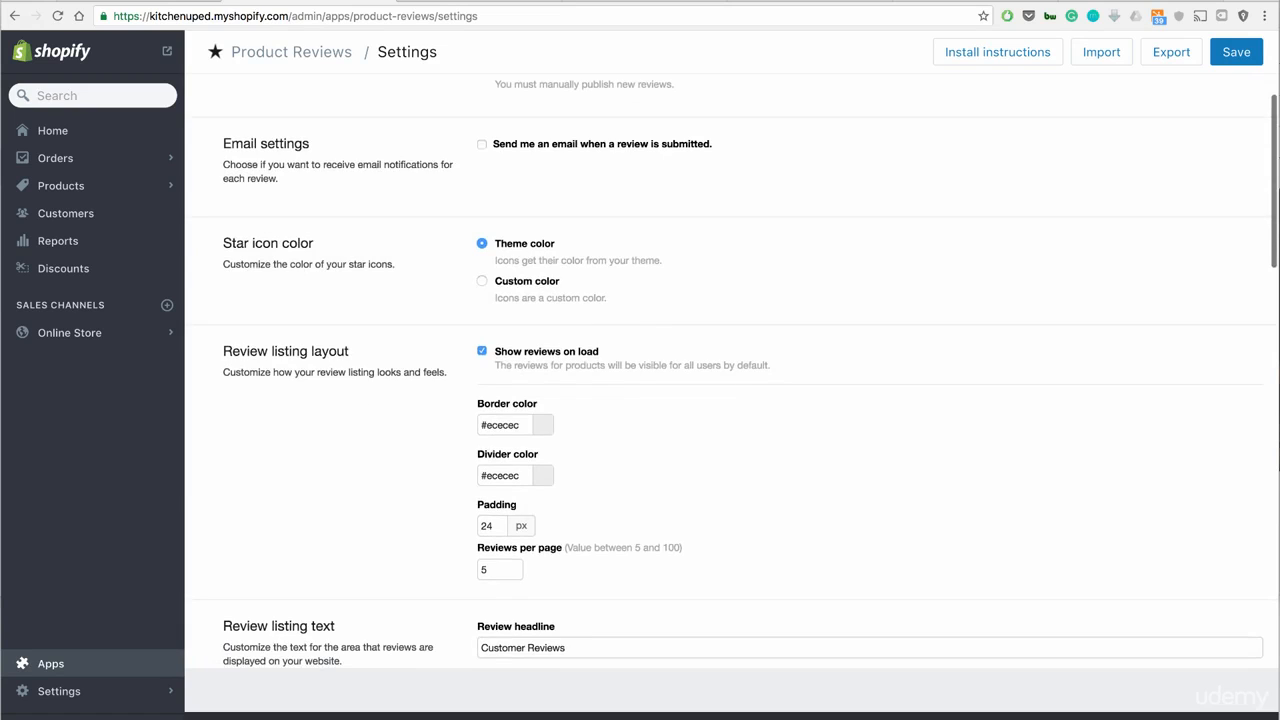
{"action": "scroll", "coordinate": [730, 370], "scroll_direction": "down", "scroll_amount": 4}
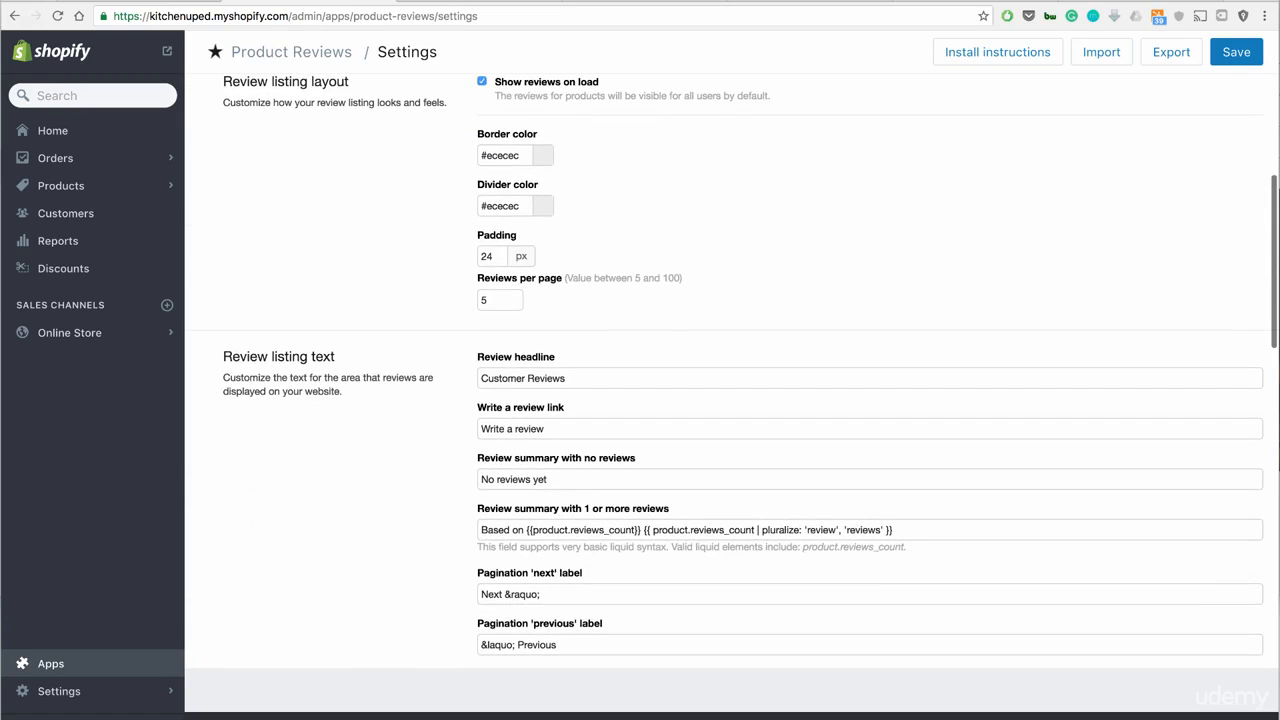
{"action": "scroll", "coordinate": [730, 370], "scroll_direction": "down", "scroll_amount": 4}
{"action": "scroll", "coordinate": [730, 370], "scroll_direction": "down", "scroll_amount": 10}
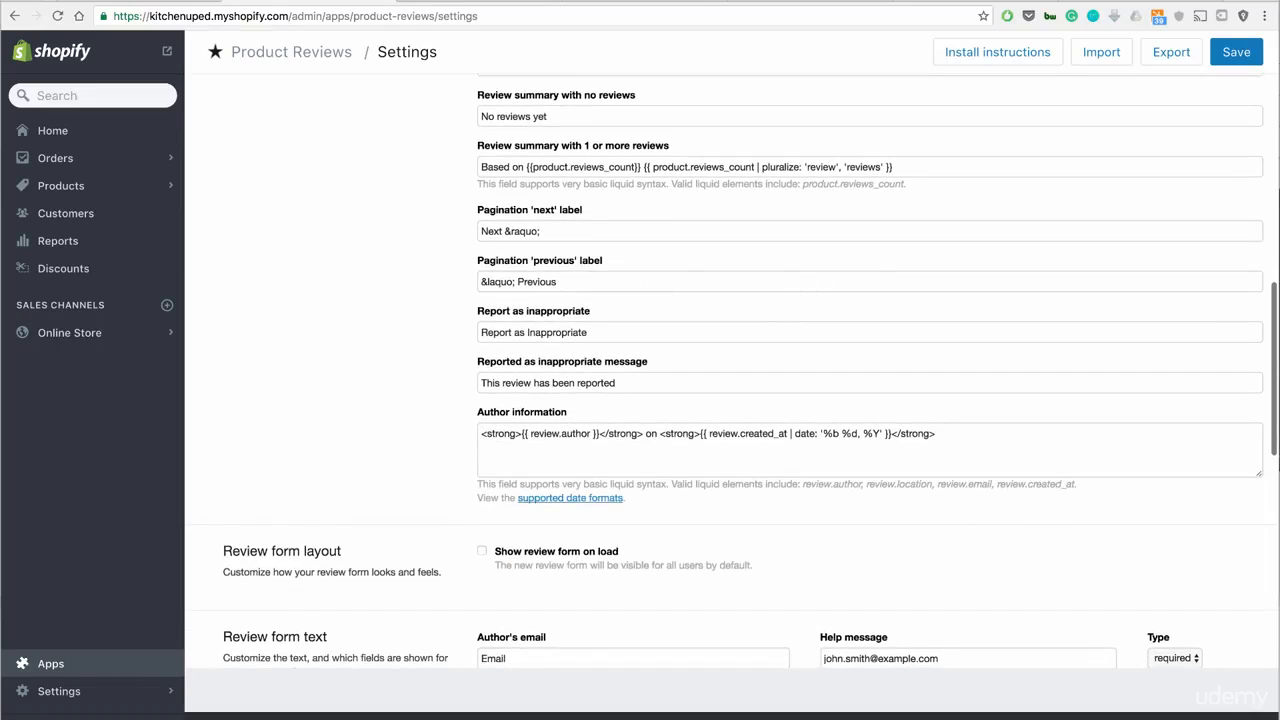
{"action": "scroll", "coordinate": [730, 370], "scroll_direction": "down", "scroll_amount": 8}
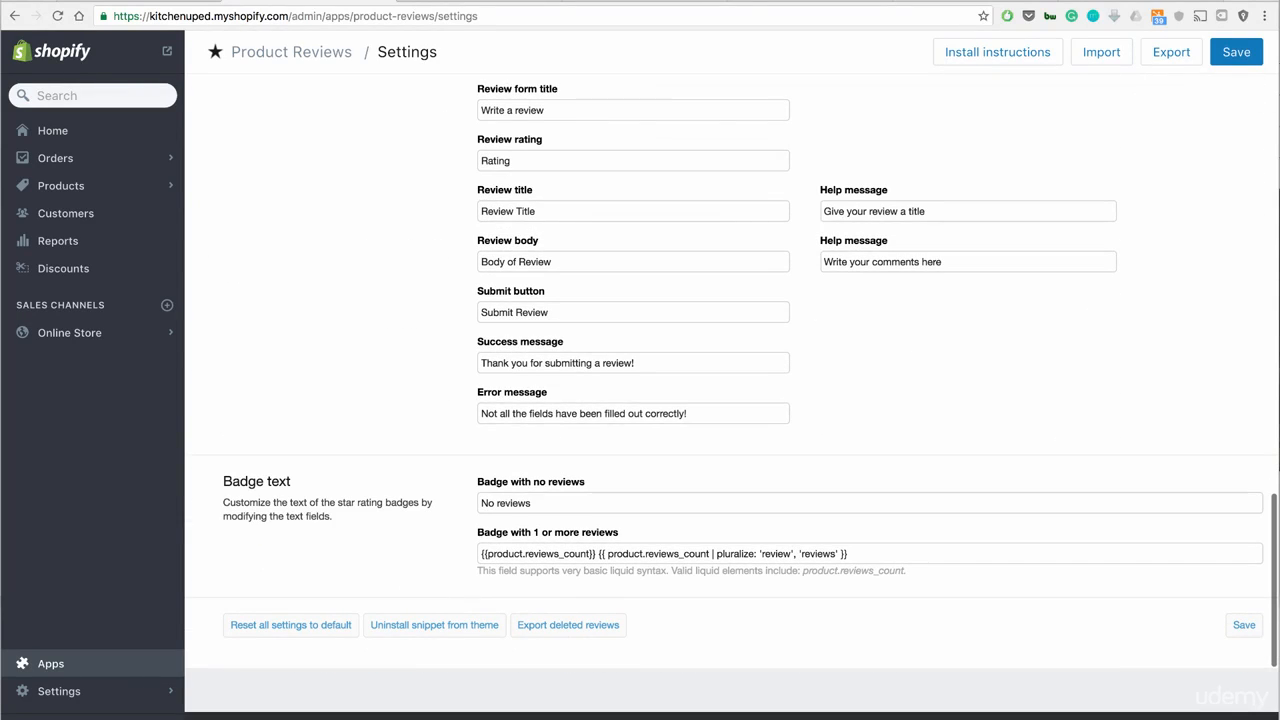